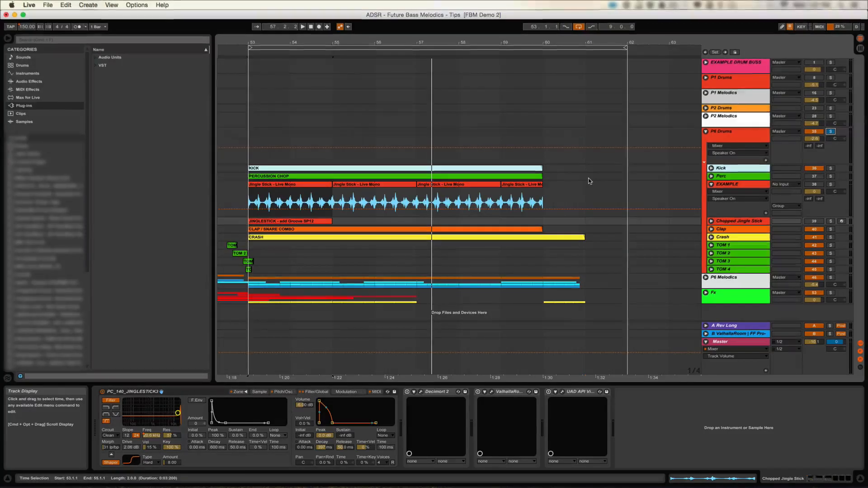
Play the looped drum section starting at bar 53, and select the first Jingle Stick clip on the EXAMPLE track
{"action": "left_click", "coordinate": [482, 48]}
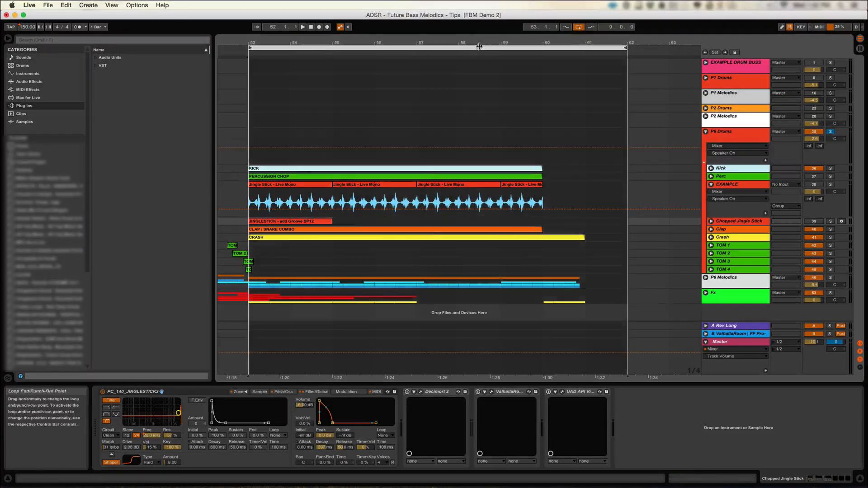
{"action": "left_click_drag", "start_coordinate": [481, 44], "coordinate": [481, 31]}
{"action": "key", "text": "space"}
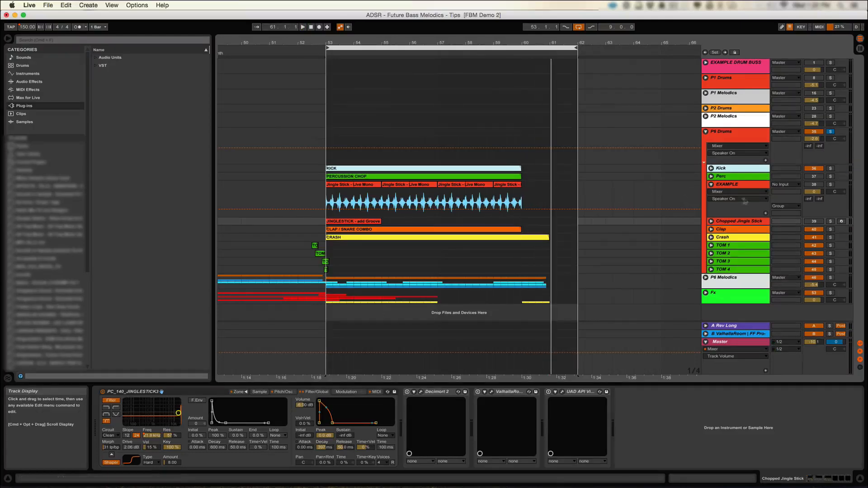
{"action": "left_click", "coordinate": [736, 186]}
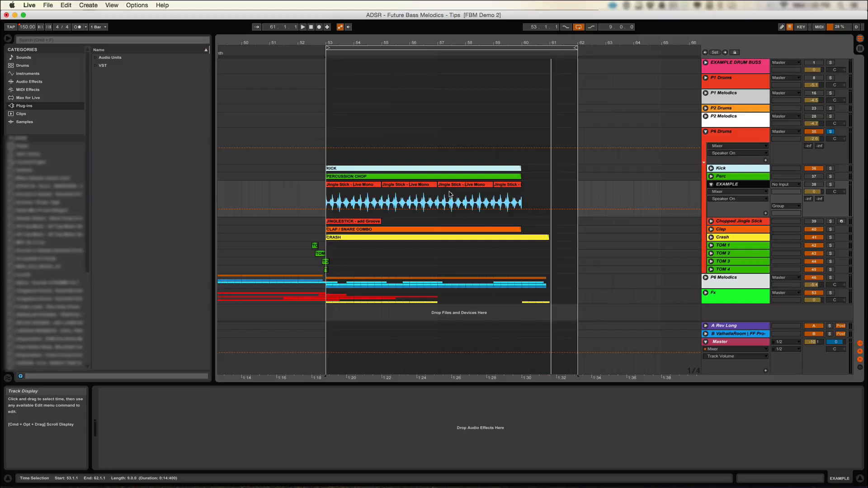
{"action": "left_click", "coordinate": [365, 185]}
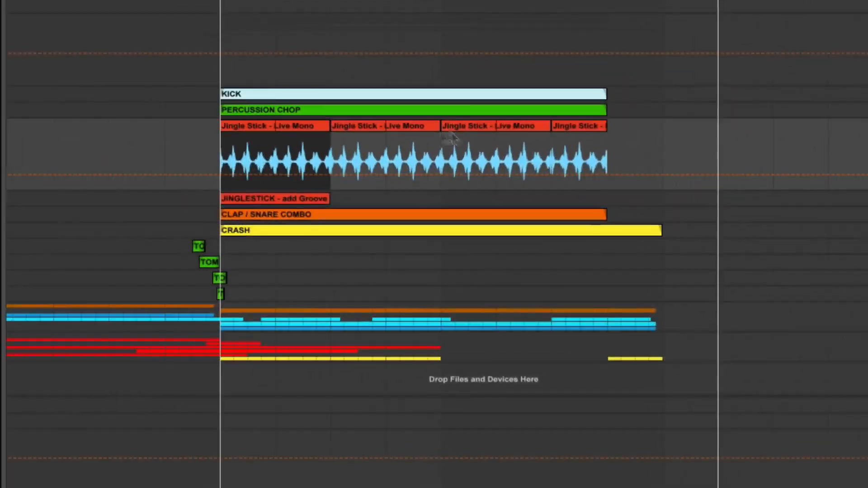
Play the Jingle Stick loop and toggle the EXAMPLE track's activator to compare it with the drum mix
{"action": "left_click", "coordinate": [254, 127]}
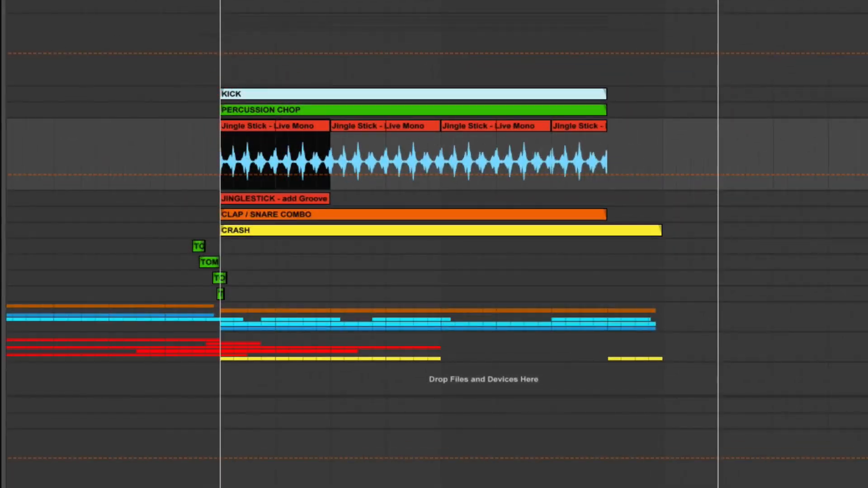
{"action": "key", "text": "space"}
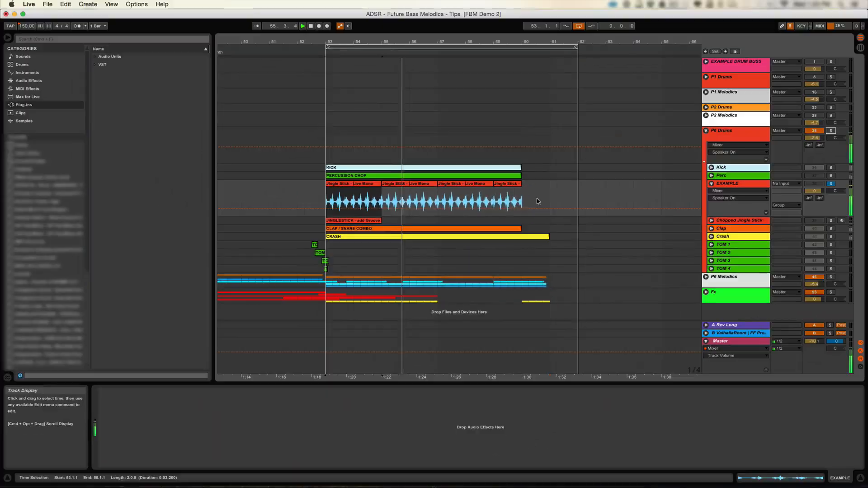
{"action": "left_click", "coordinate": [290, 133]}
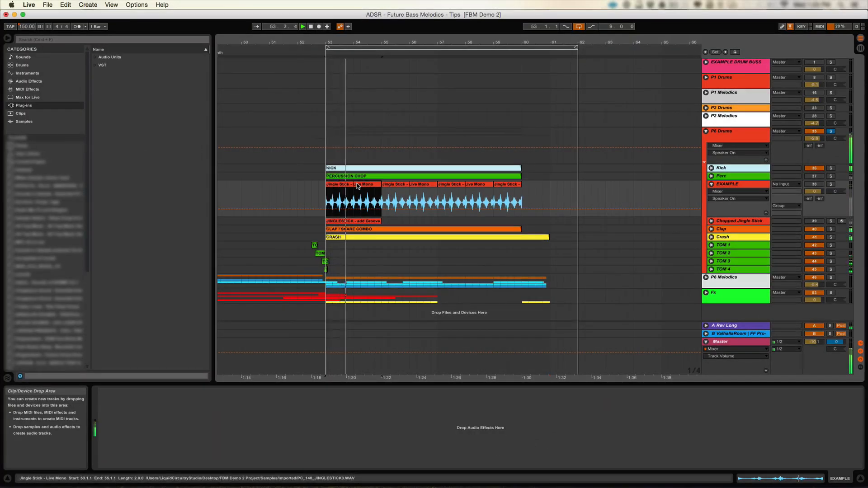
{"action": "left_click", "coordinate": [810, 185]}
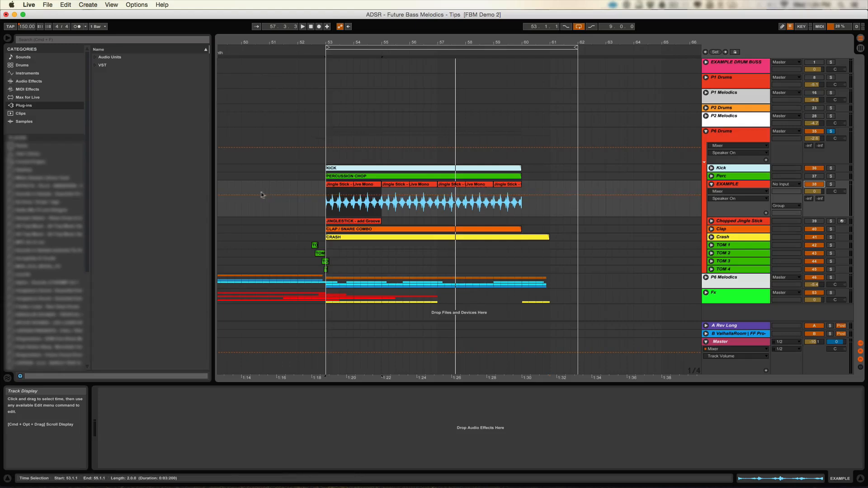
Slice the first Jingle Stick clip to a new MIDI track per 1/16 note with the Sampler-Scrunch slicing preset
{"action": "left_click", "coordinate": [335, 189]}
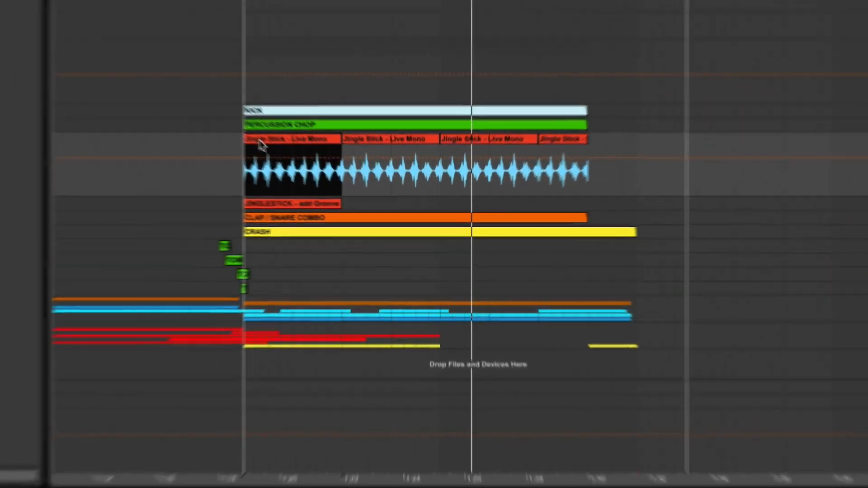
{"action": "right_click", "coordinate": [335, 188]}
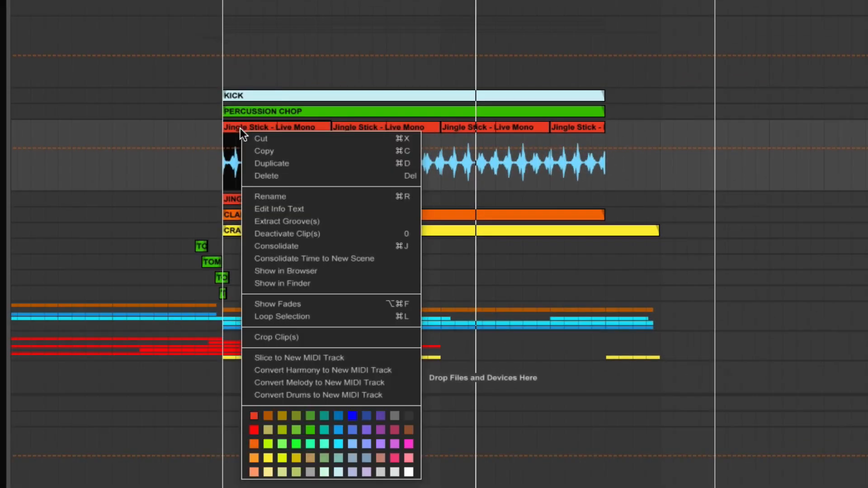
{"action": "left_click", "coordinate": [323, 358]}
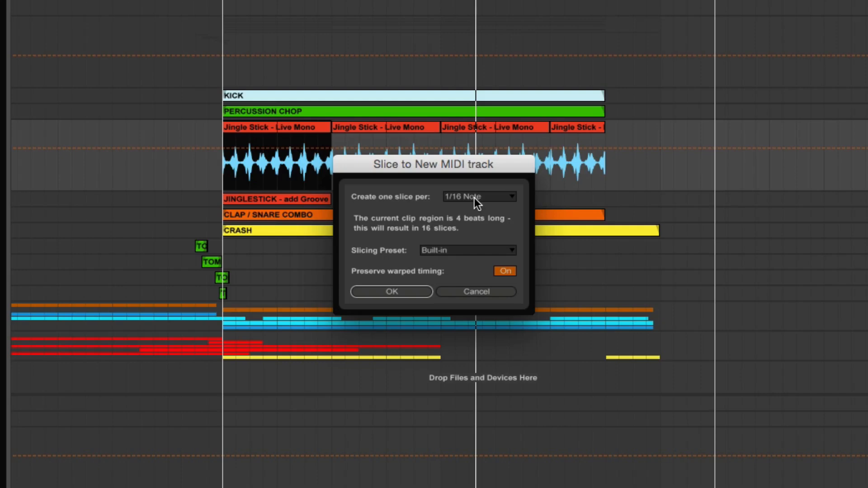
{"action": "left_click", "coordinate": [466, 251]}
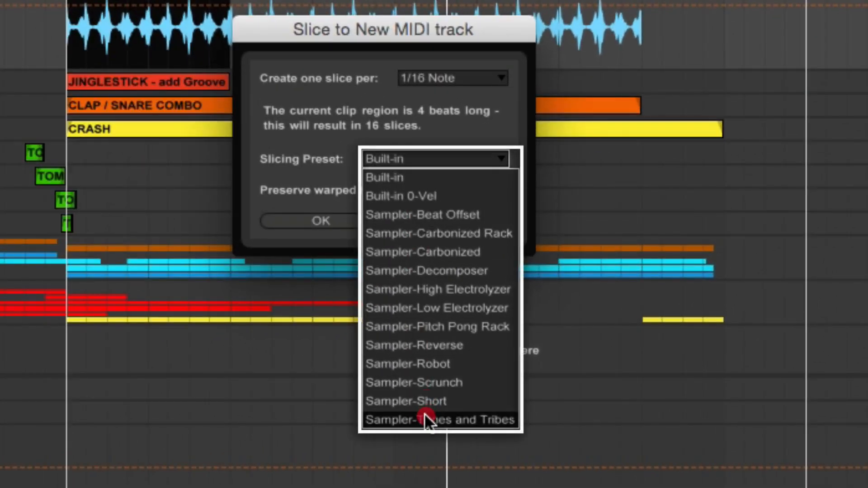
{"action": "left_click", "coordinate": [454, 389]}
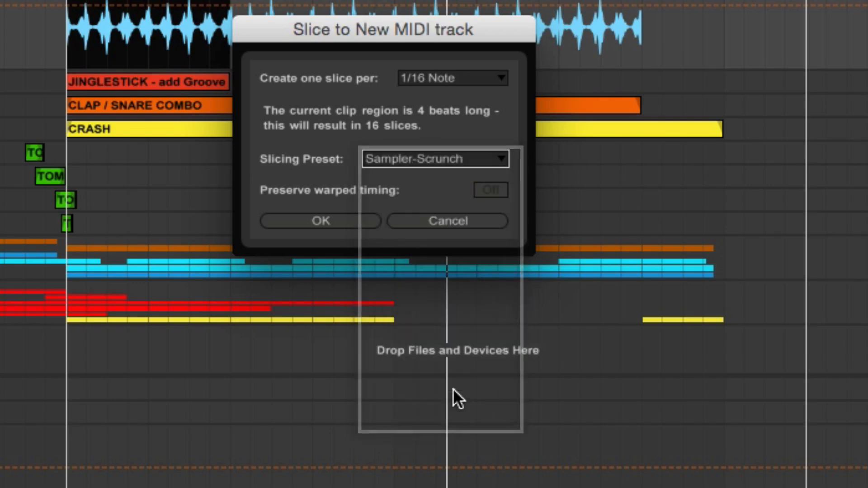
{"action": "left_click", "coordinate": [352, 221]}
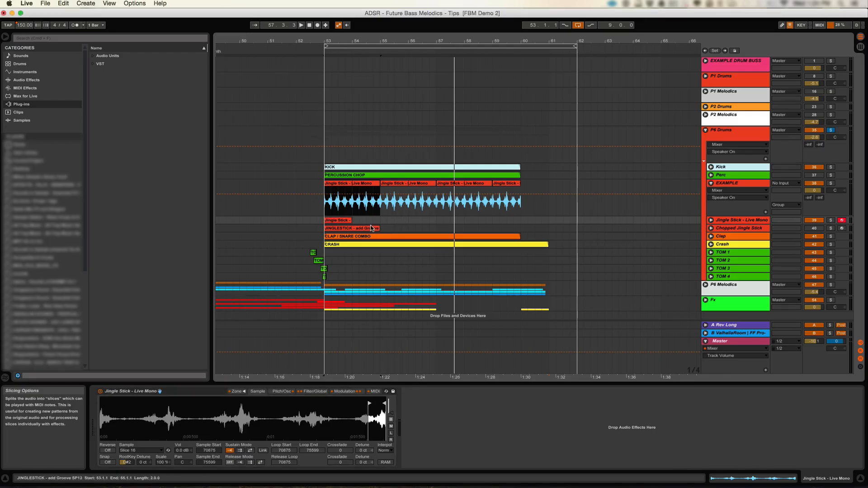
Unfold and play the newly sliced MIDI track, and examine the pitch and filter settings of its Sampler
{"action": "left_click", "coordinate": [309, 183]}
{"action": "left_click", "coordinate": [265, 170]}
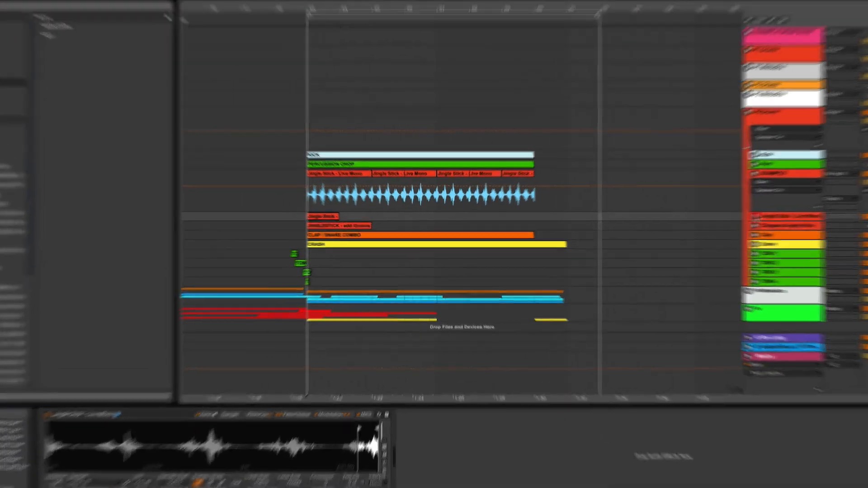
{"action": "left_click", "coordinate": [711, 221]}
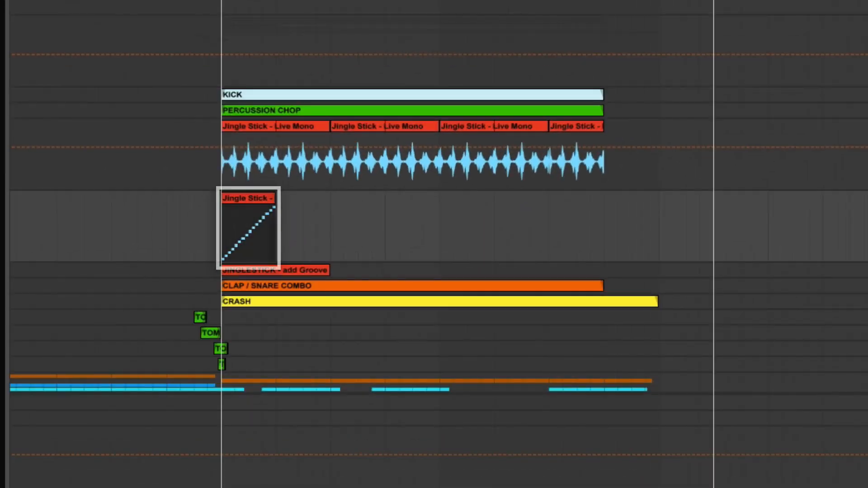
{"action": "key", "text": "space"}
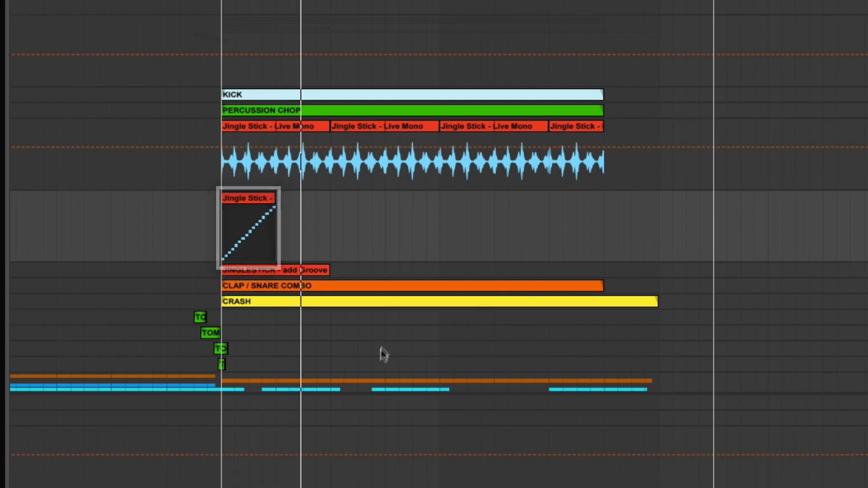
{"action": "left_click", "coordinate": [240, 430]}
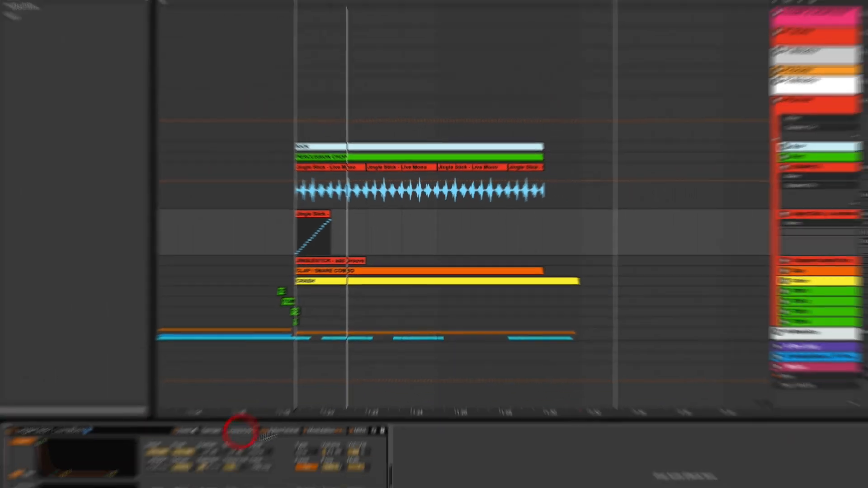
{"action": "left_click", "coordinate": [314, 393]}
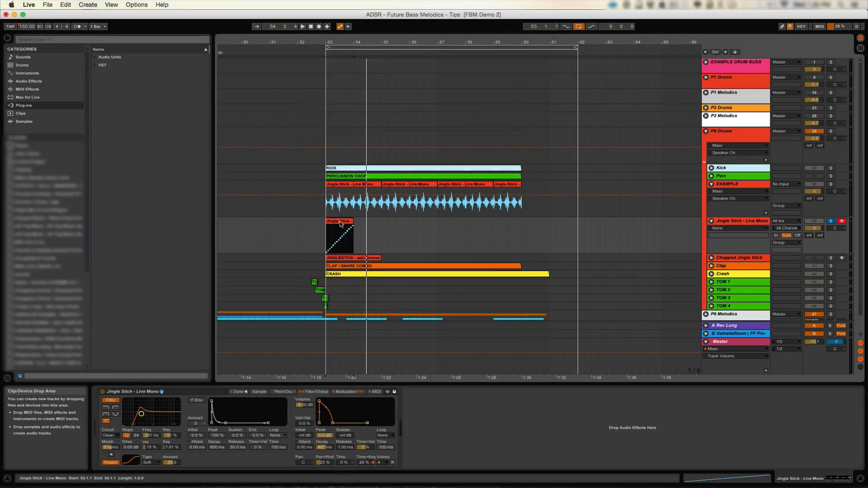
Remove the sliced track and slice the first Jingle Stick clip again to a new MIDI track per 1/16 note
{"action": "key", "text": "super+d"}
{"action": "right_click", "coordinate": [345, 185]}
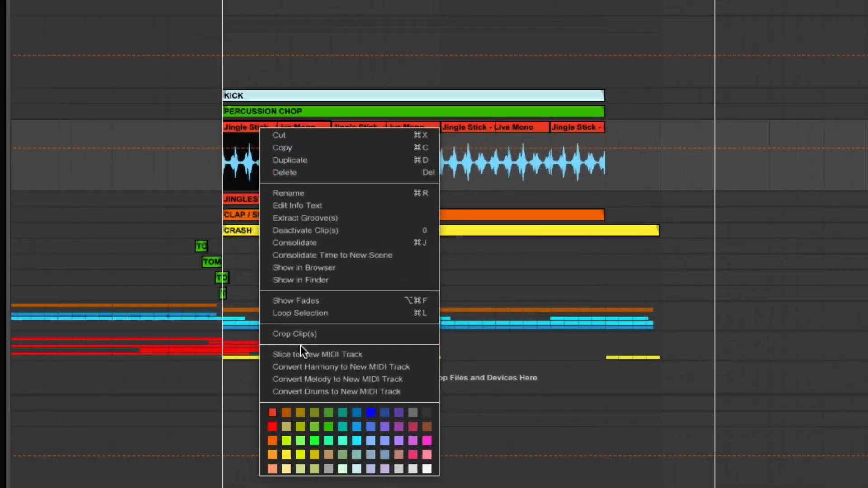
{"action": "left_click", "coordinate": [299, 351]}
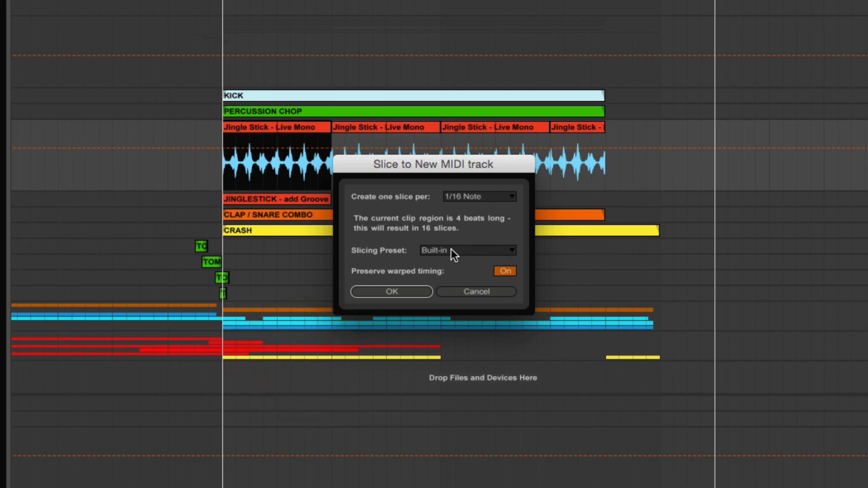
{"action": "left_click_drag", "start_coordinate": [453, 250], "coordinate": [452, 389]}
{"action": "left_click", "coordinate": [395, 292]}
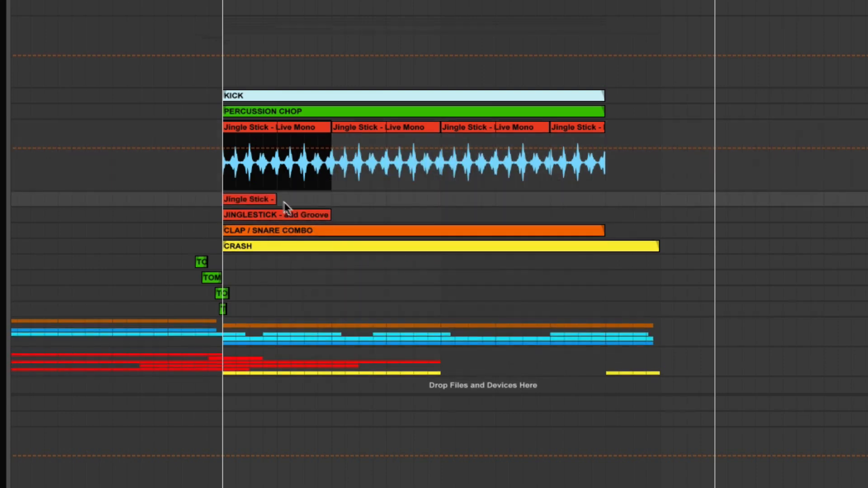
Audition the sliced Jingle Stick - Live Mono MIDI track in solo and delete that track
{"action": "left_click", "coordinate": [269, 199]}
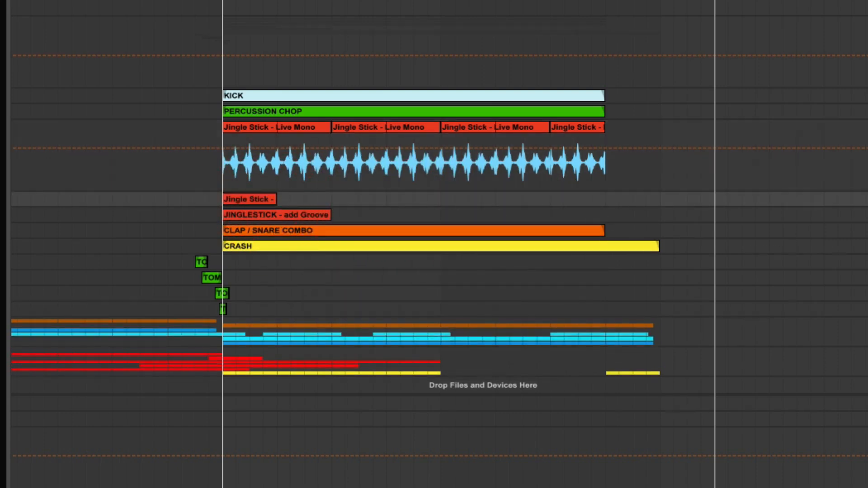
{"action": "key", "text": "space"}
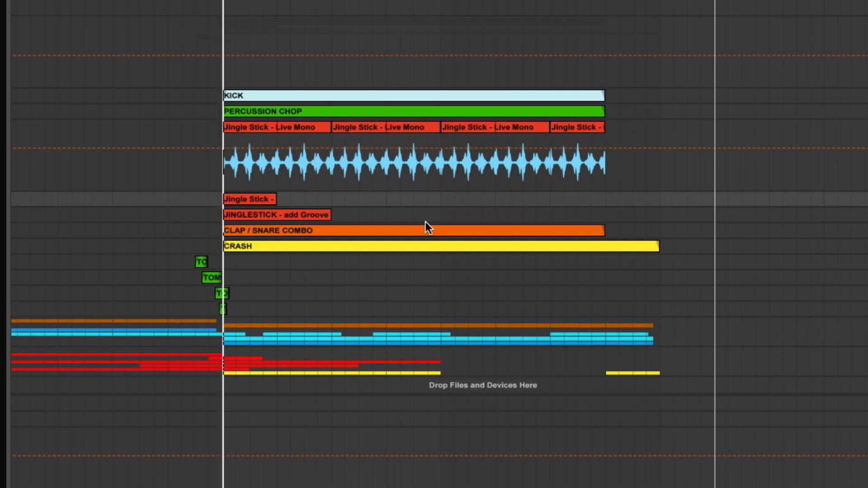
{"action": "left_click", "coordinate": [867, 200]}
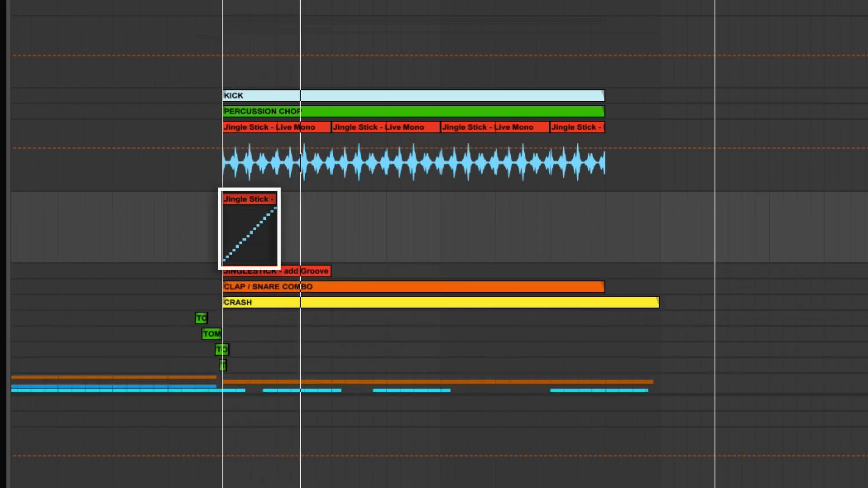
{"action": "left_click", "coordinate": [260, 201]}
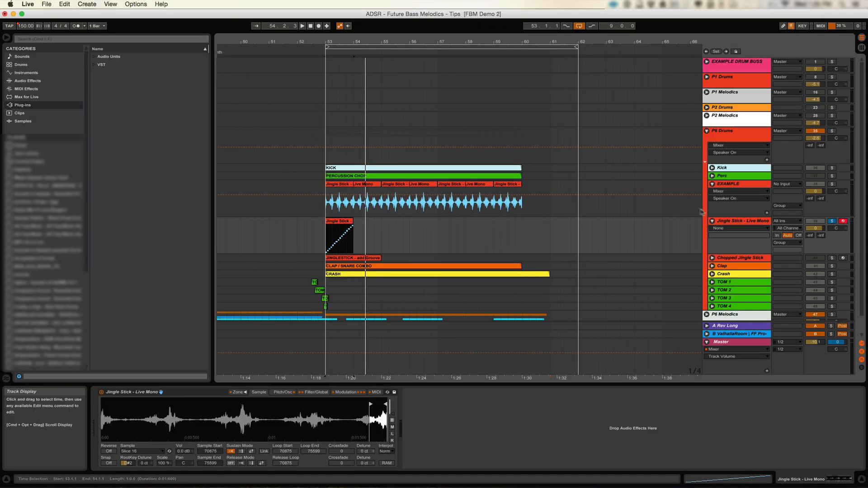
{"action": "left_click", "coordinate": [732, 224]}
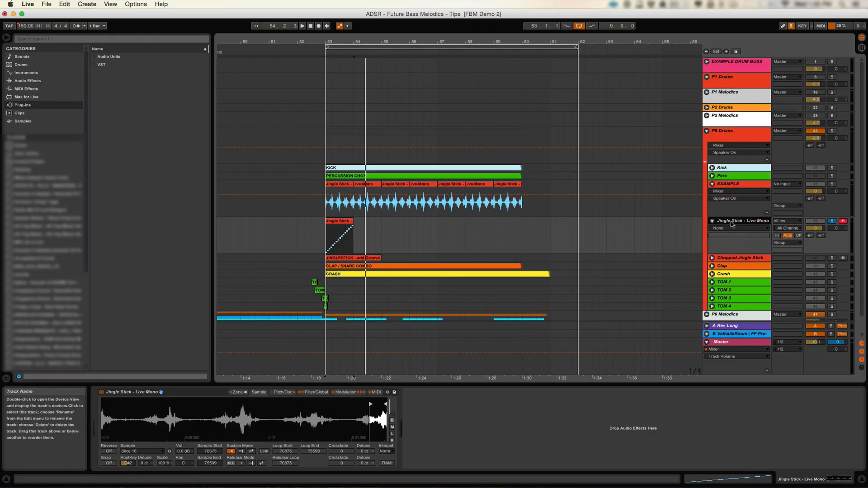
{"action": "key", "text": "Delete"}
Unfold and solo the Chopped Jingle Stick track, with its JINGLESTICK - add Groove SP12 clip selected
{"action": "left_click", "coordinate": [713, 220]}
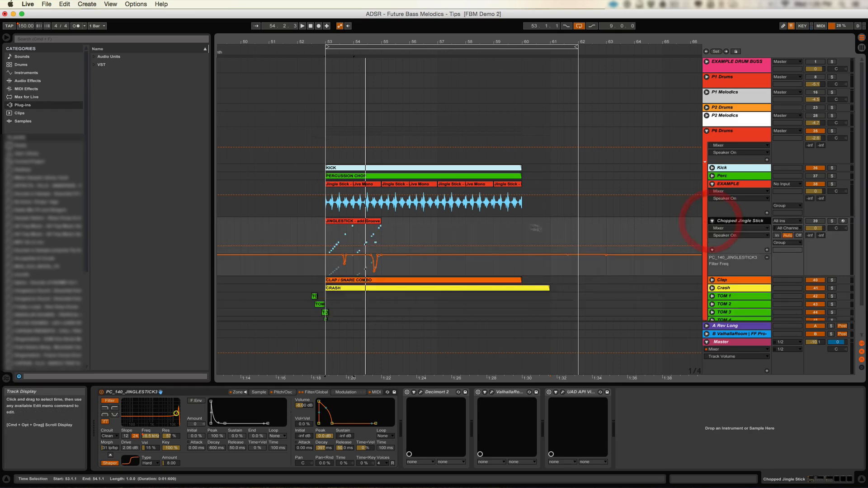
{"action": "left_click_drag", "start_coordinate": [354, 42], "coordinate": [354, 52]}
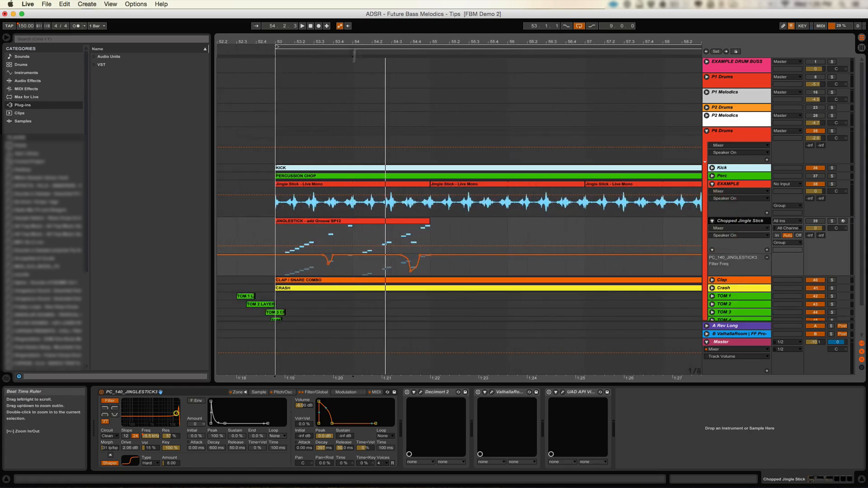
{"action": "left_click", "coordinate": [335, 221]}
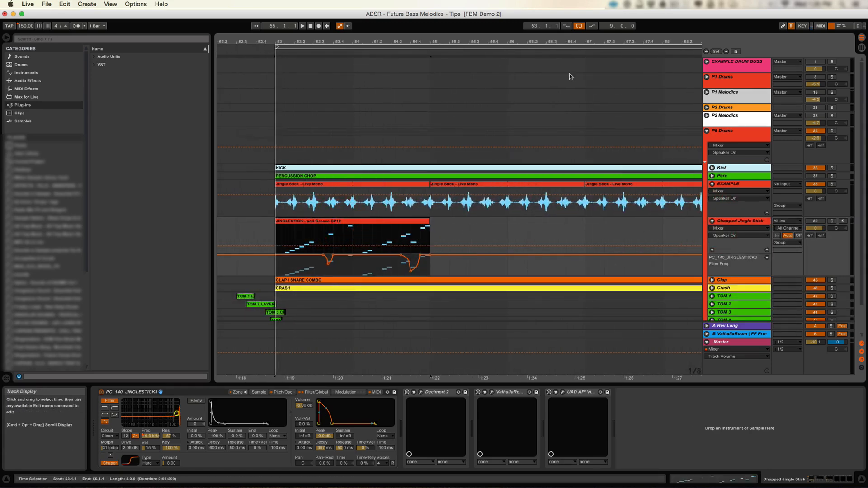
{"action": "left_click_drag", "start_coordinate": [568, 42], "coordinate": [498, 41]}
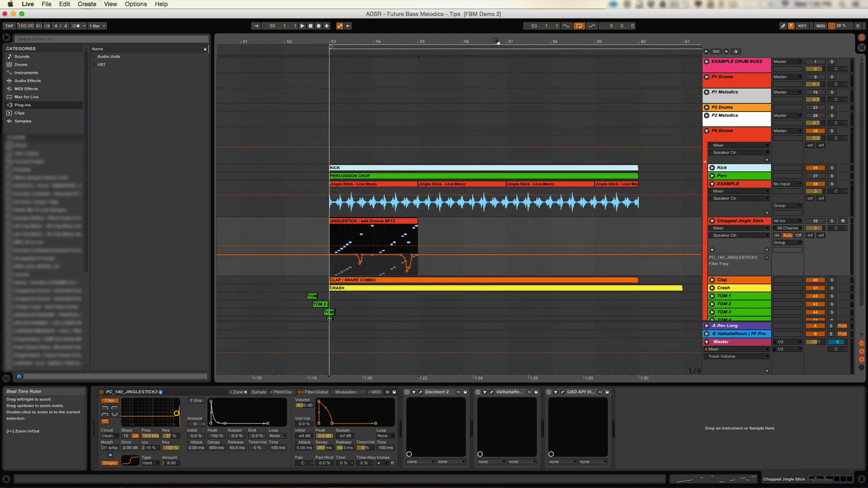
{"action": "left_click", "coordinate": [832, 222]}
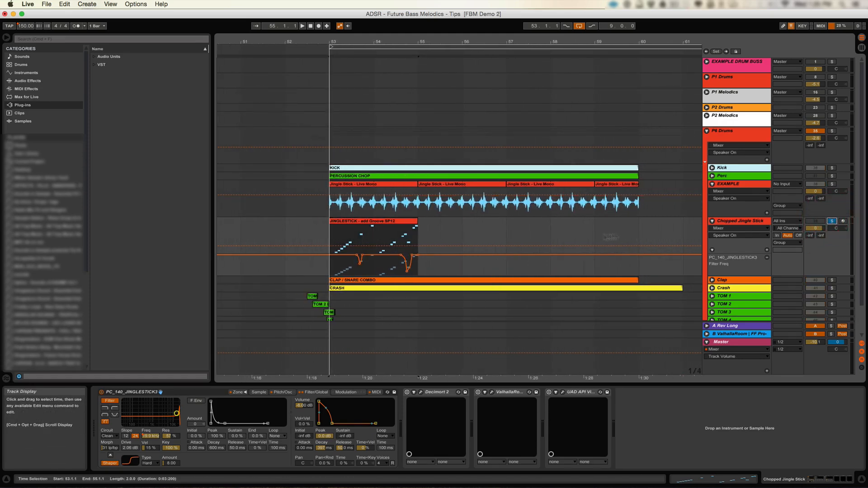
Show the chopped clip's MIDI notes in an enlarged note editor and unfold the Kick track above it
{"action": "key", "text": "shift+Tab"}
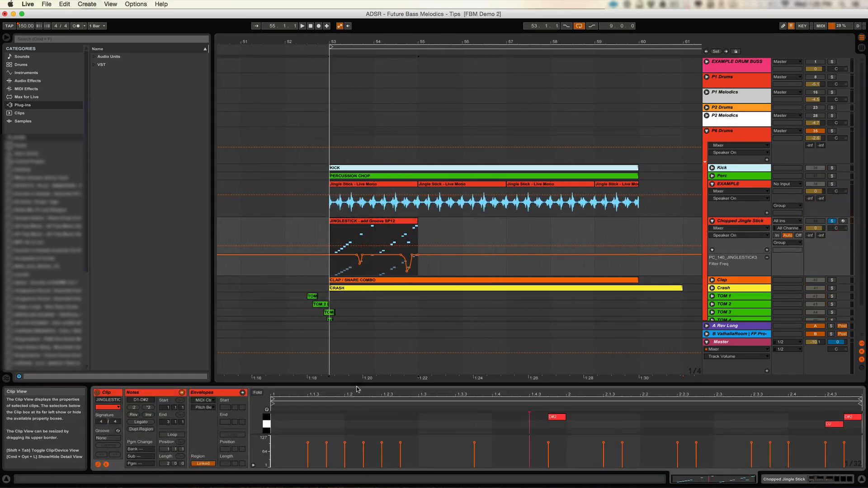
{"action": "left_click_drag", "start_coordinate": [379, 391], "coordinate": [393, 252]}
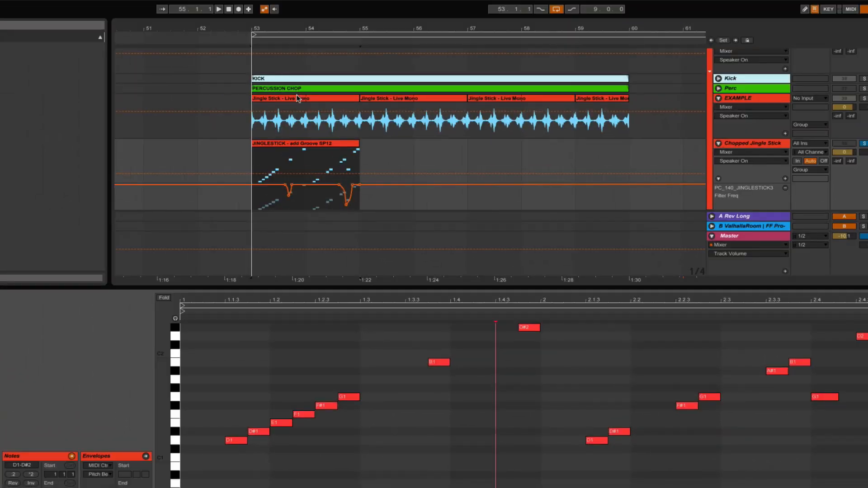
{"action": "left_click", "coordinate": [718, 80]}
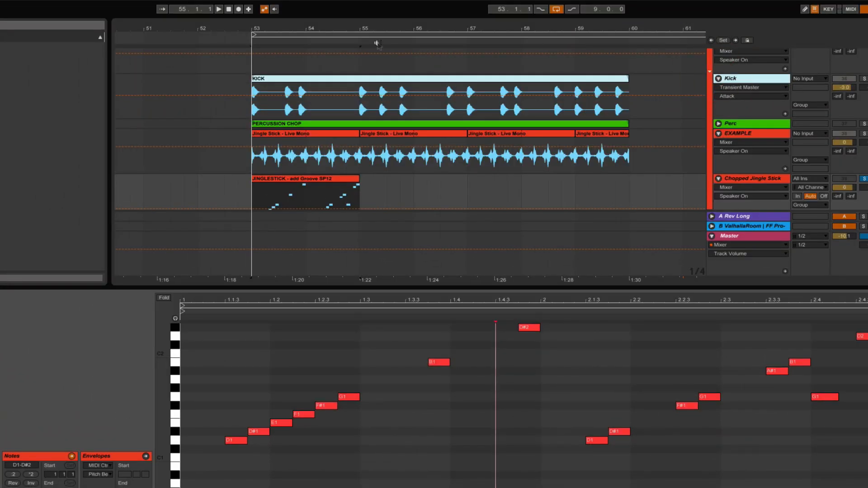
Compare the timing of the chopped clip's G1, B1 and D#2 notes with the kick hits around bars 53 and 54
{"action": "left_click_drag", "start_coordinate": [361, 34], "coordinate": [360, 63]}
{"action": "scroll", "coordinate": [297, 115], "scroll_direction": "down", "scroll_amount": 3}
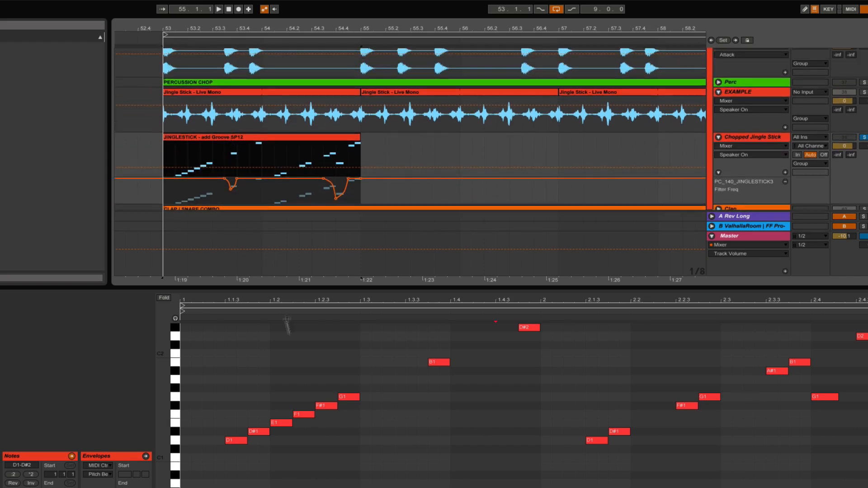
{"action": "left_click", "coordinate": [349, 397]}
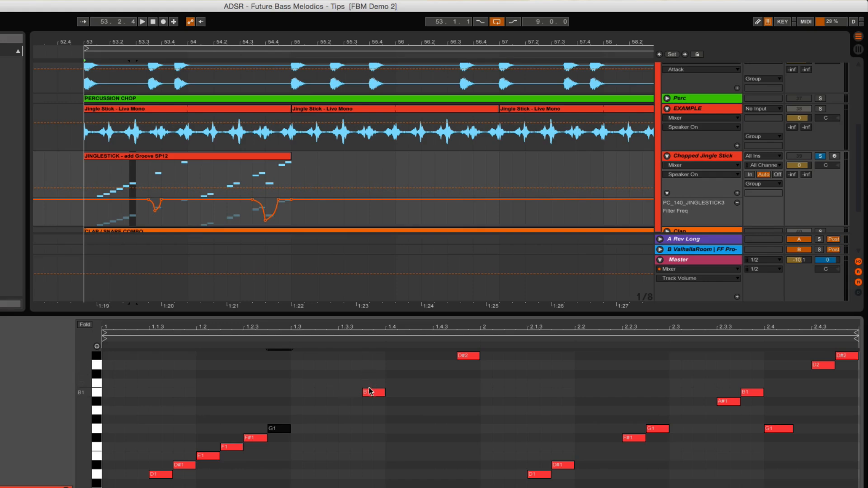
{"action": "left_click", "coordinate": [369, 391]}
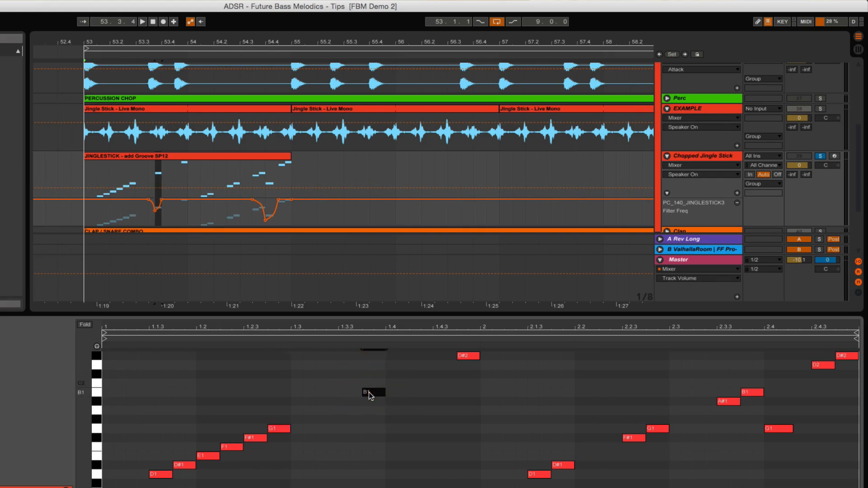
{"action": "left_click", "coordinate": [465, 357]}
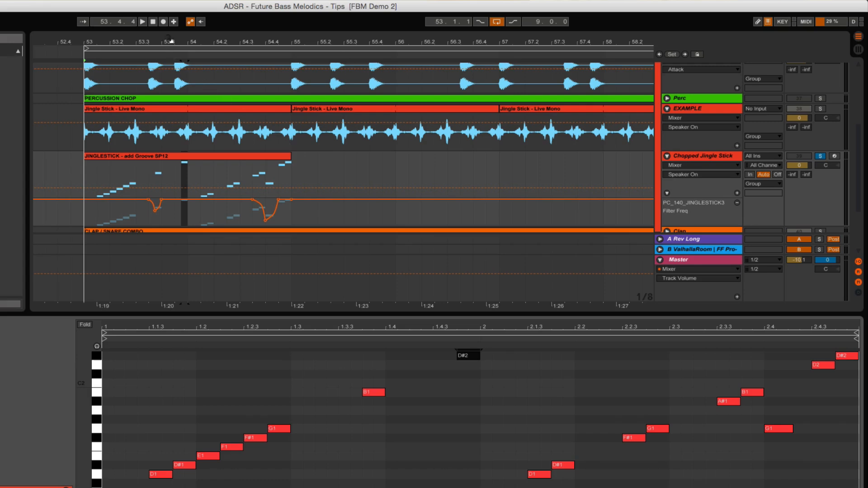
{"action": "left_click_drag", "start_coordinate": [171, 40], "coordinate": [171, 83]}
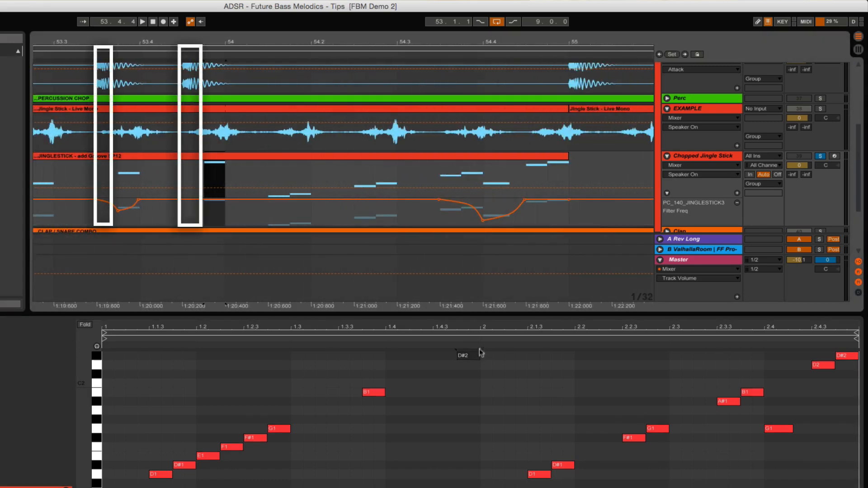
{"action": "left_click", "coordinate": [472, 356]}
{"action": "left_click", "coordinate": [371, 393]}
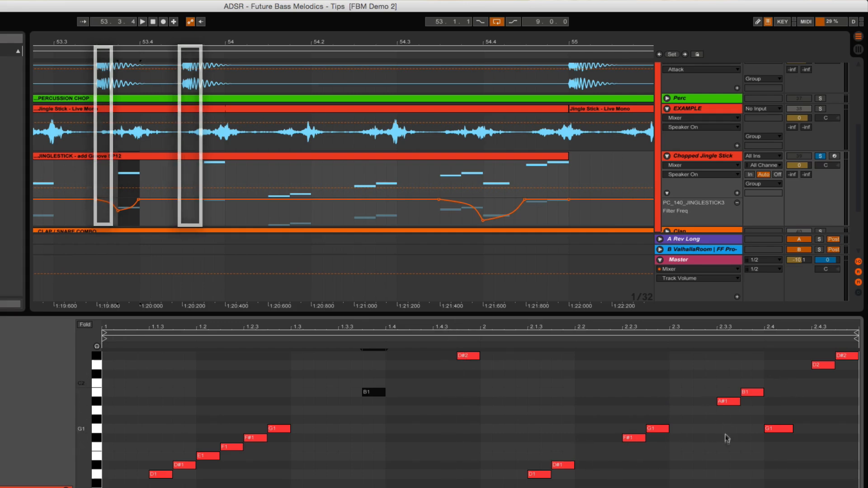
Hide the note editor and play back the JINGLESTICK - add Groove SP12 clip from bar 53
{"action": "key", "text": "shift+Tab"}
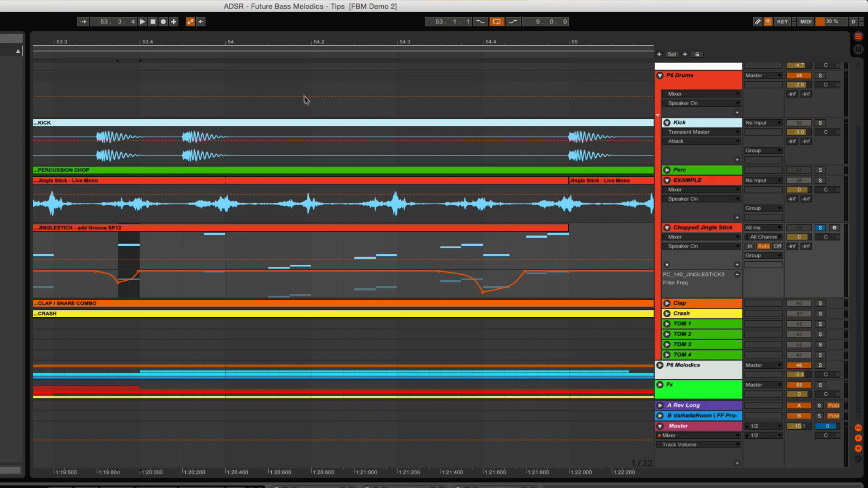
{"action": "left_click_drag", "start_coordinate": [295, 42], "coordinate": [295, 14]}
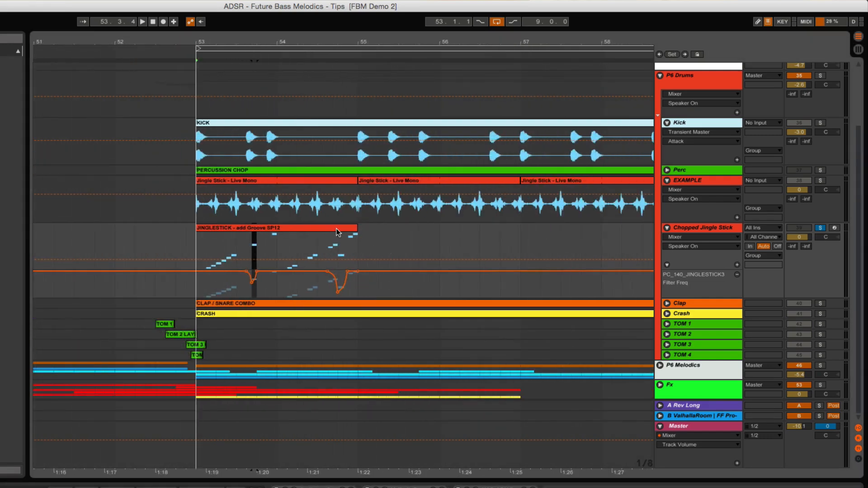
{"action": "left_click", "coordinate": [337, 232]}
{"action": "key", "text": "space"}
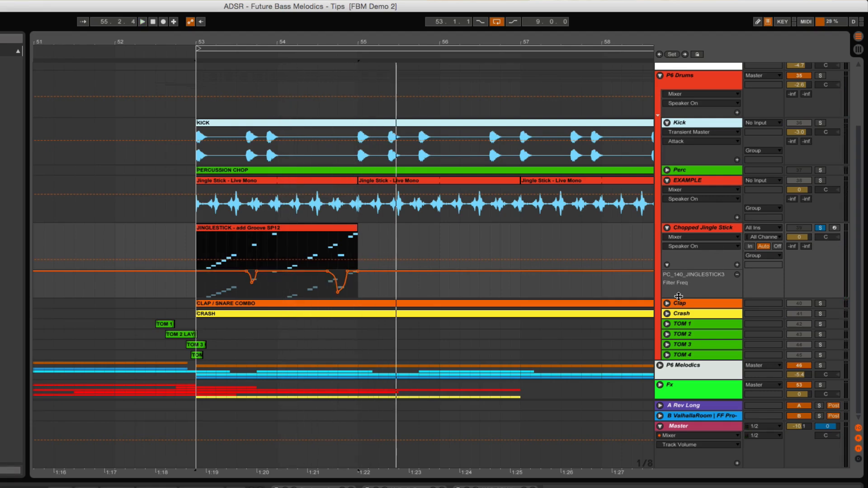
Examine the PC_140_JINGLESTICK3 sampler's filter frequency and its automation dips in the chopped clip, and audition them
{"action": "left_click_drag", "start_coordinate": [679, 299], "coordinate": [679, 307]}
{"action": "left_click", "coordinate": [687, 285]}
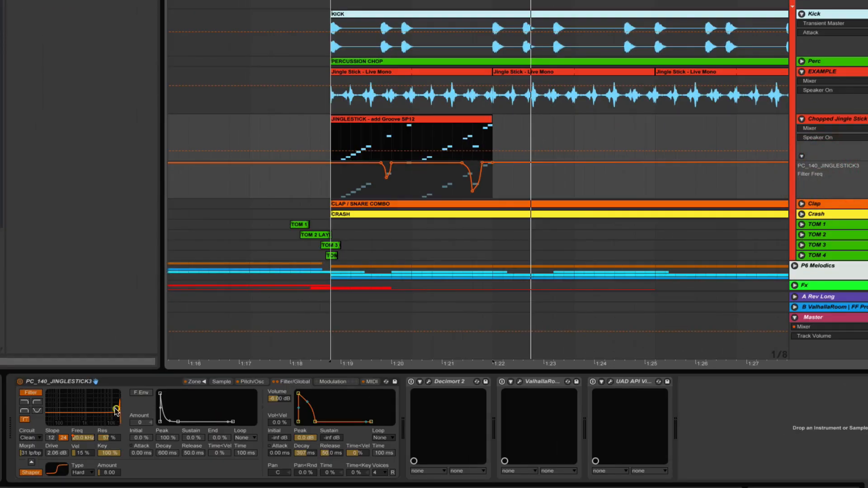
{"action": "left_click", "coordinate": [75, 439]}
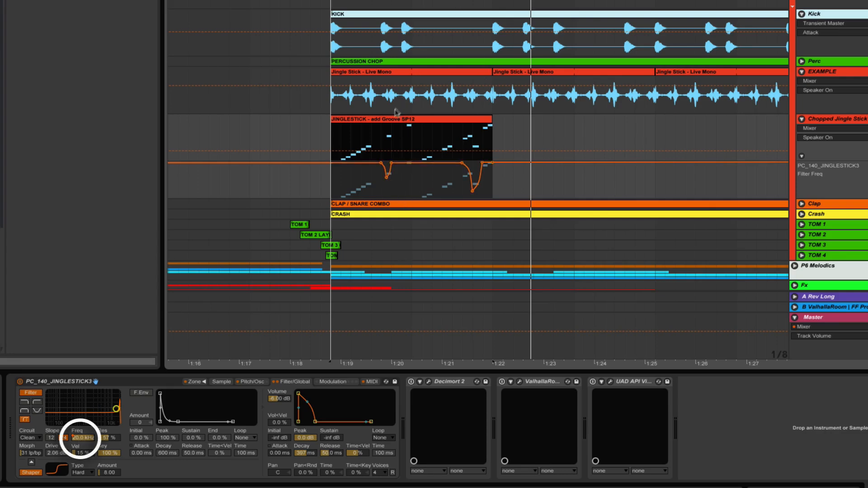
{"action": "left_click", "coordinate": [388, 121]}
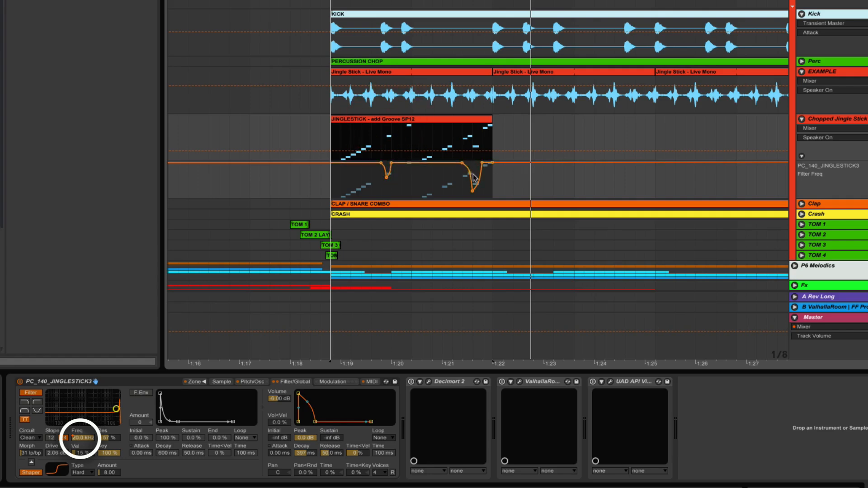
{"action": "key", "text": "space"}
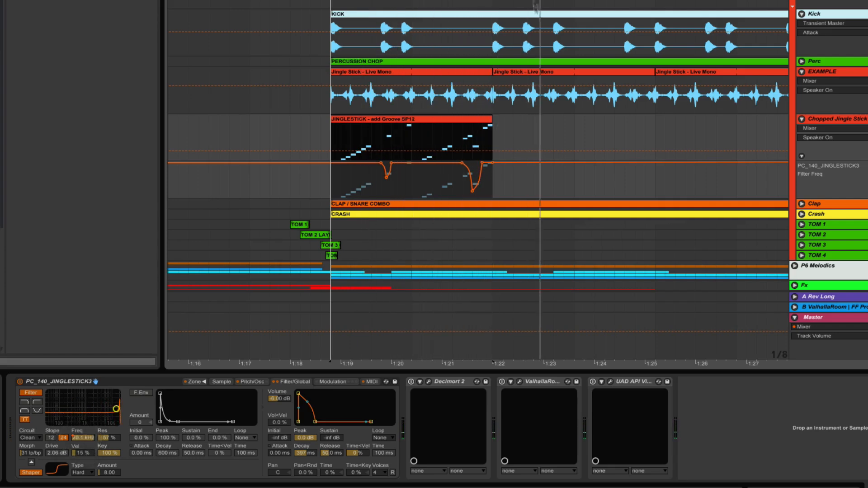
Repeat the JINGLESTICK clip with its filter automation up to the end of the Kick clip, and audition it with P6 Drums soloed
{"action": "scroll", "coordinate": [350, 181], "scroll_direction": "down", "scroll_amount": 5}
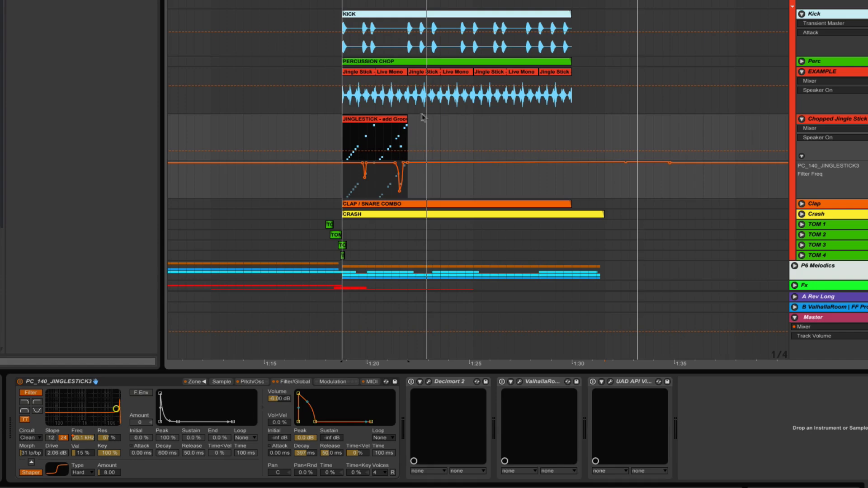
{"action": "left_click_drag", "start_coordinate": [381, 123], "coordinate": [572, 119]}
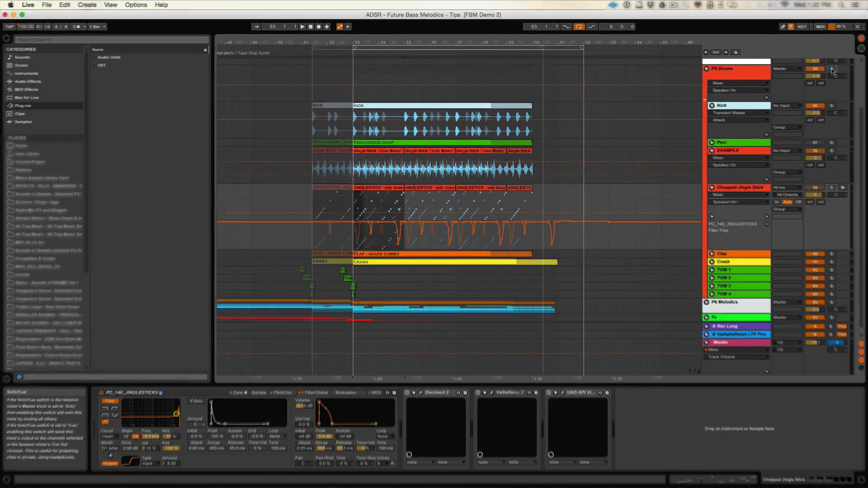
{"action": "key", "text": "space"}
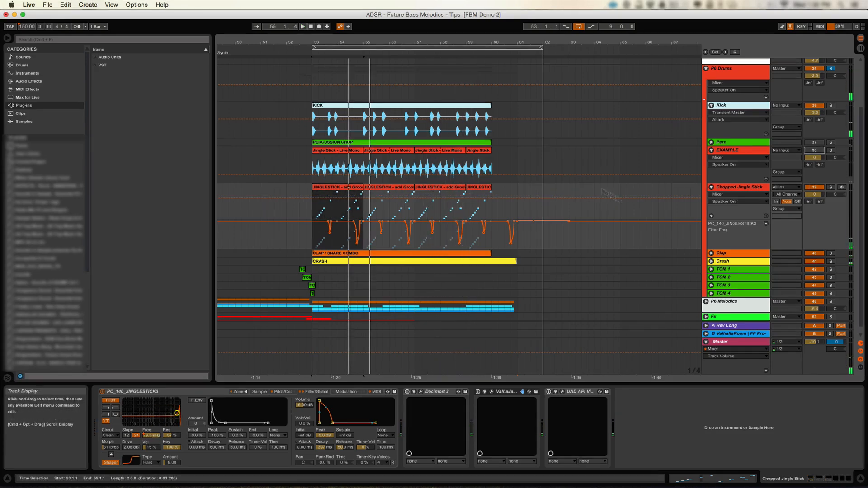
Fold the EXAMPLE track and activate Decimort 2 on the Chopped Jingle Stick track
{"action": "left_click", "coordinate": [733, 191]}
{"action": "left_click", "coordinate": [712, 150]}
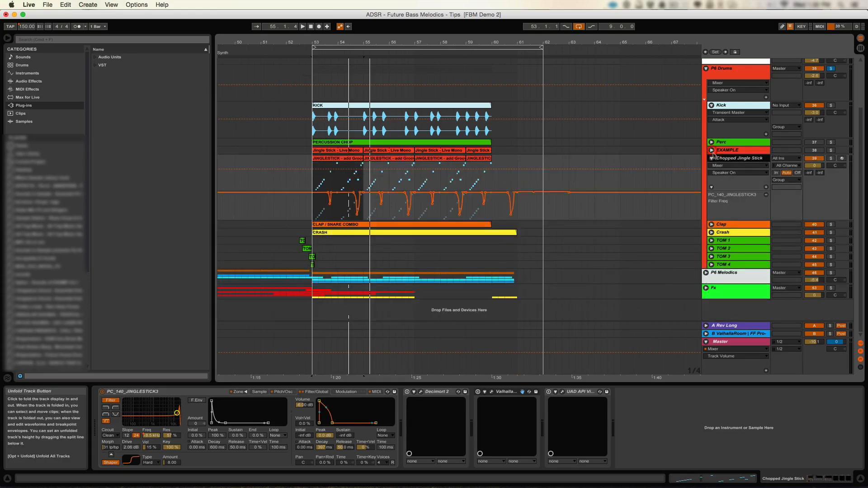
{"action": "left_click", "coordinate": [729, 160]}
{"action": "left_click", "coordinate": [436, 393]}
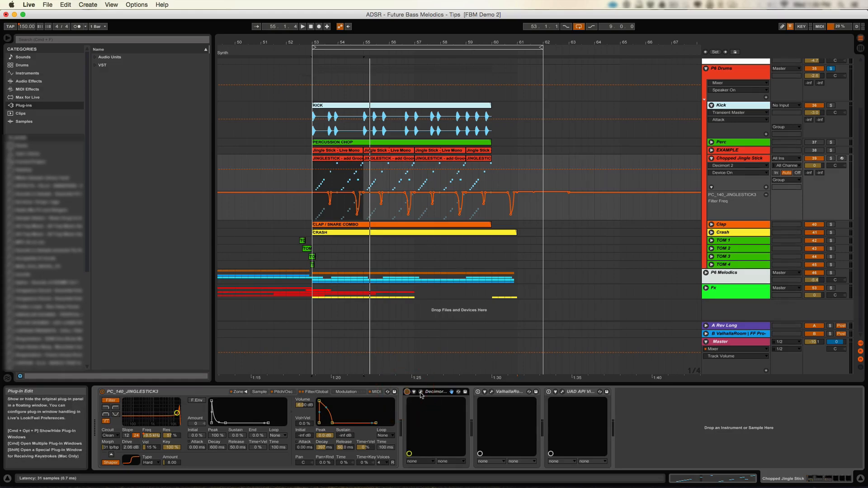
Open the Decimort 2 window and set quantizer resolution to 10 and resampler frequency to about 11626 Hz
{"action": "left_click", "coordinate": [420, 394]}
{"action": "left_click_drag", "start_coordinate": [399, 243], "coordinate": [412, 236]}
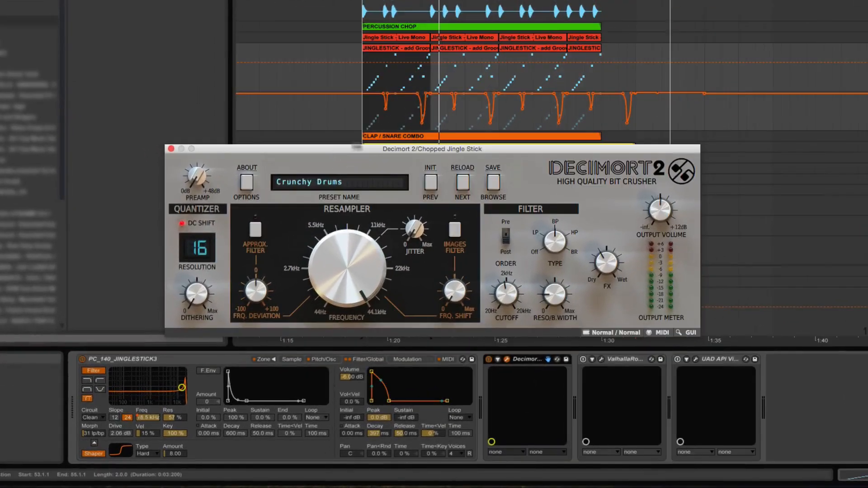
{"action": "left_click_drag", "start_coordinate": [384, 154], "coordinate": [428, 149]}
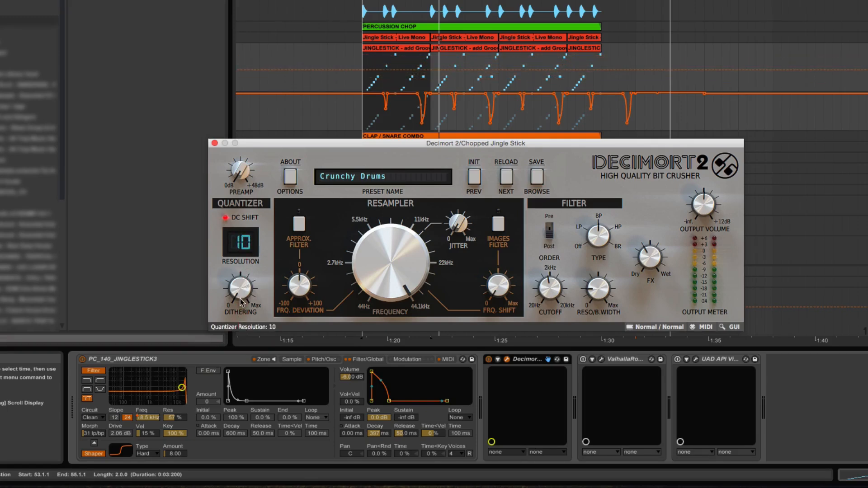
{"action": "left_click", "coordinate": [382, 254]}
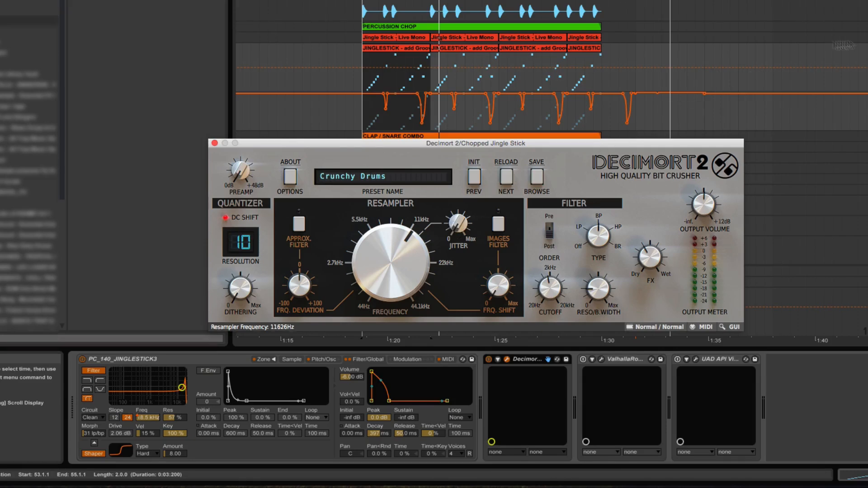
Audition the Chopped Jingle Stick track while switching Decimort 2 off and on again to compare the sound
{"action": "left_click", "coordinate": [867, 48]}
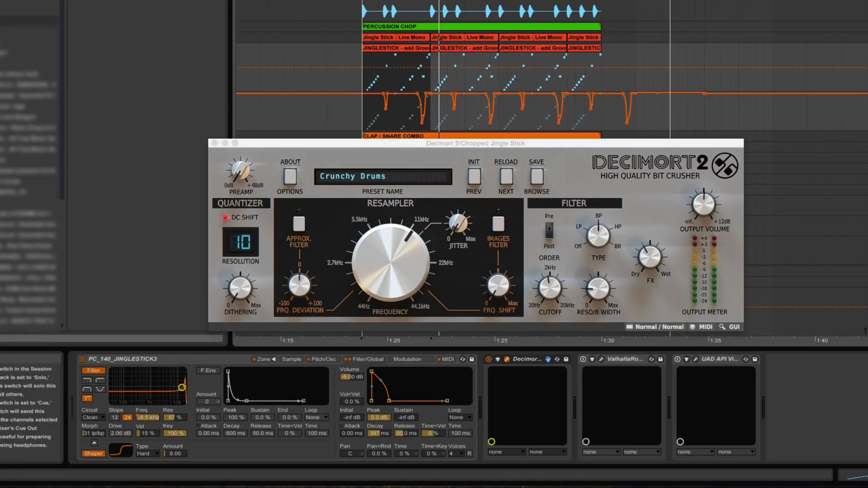
{"action": "key", "text": "space"}
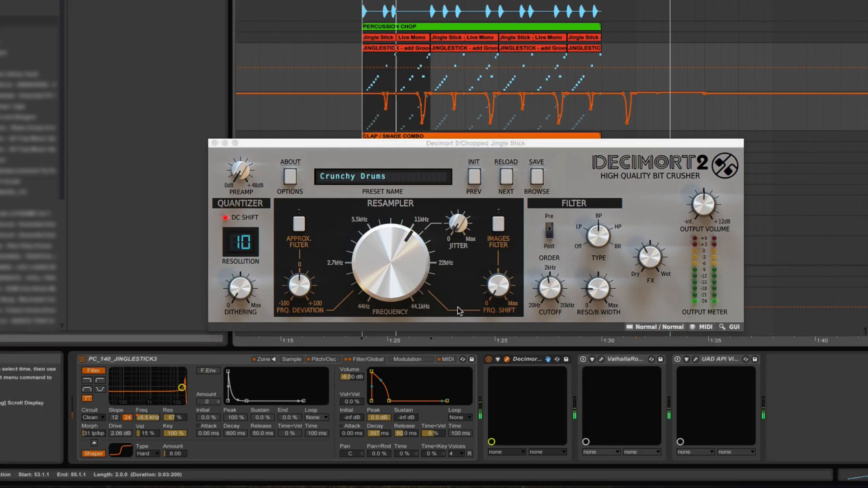
{"action": "left_click", "coordinate": [489, 360]}
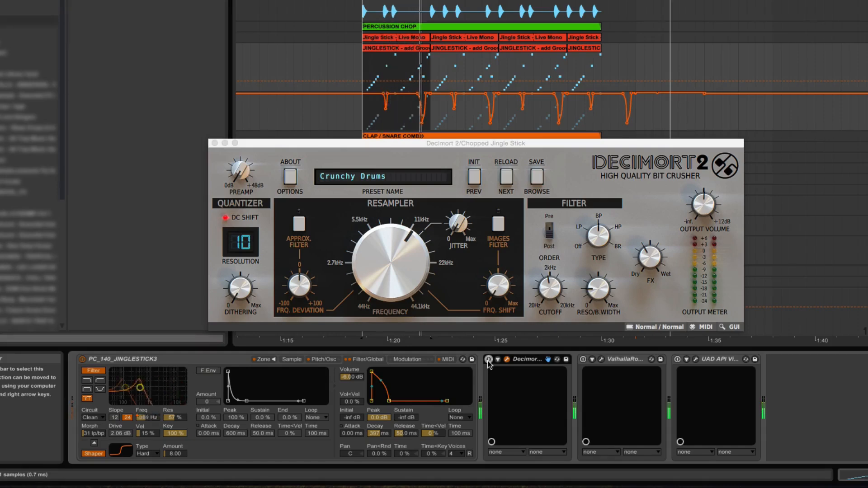
{"action": "left_click", "coordinate": [489, 360]}
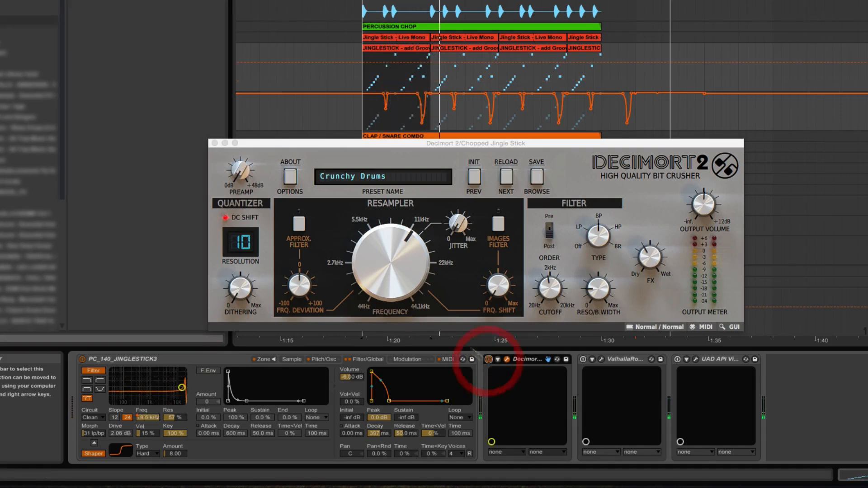
Set Decimort 2's resampler frequency to about 11308 Hz and its jitter to 64%
{"action": "left_click", "coordinate": [397, 283]}
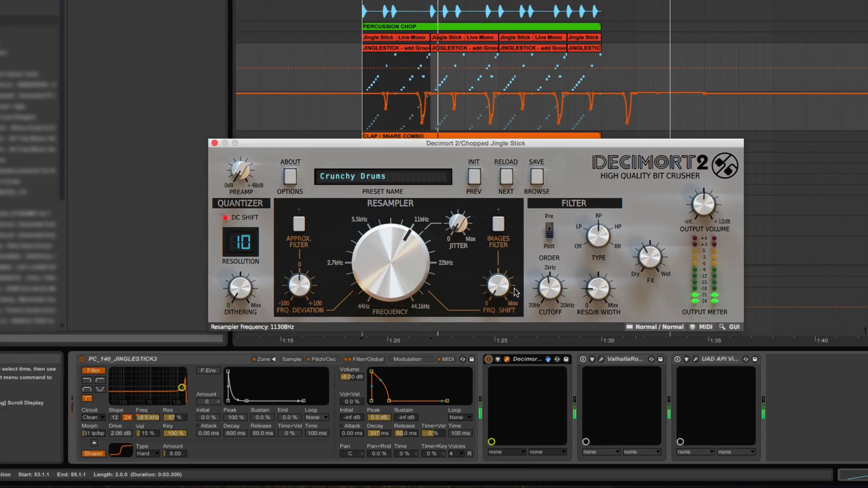
{"action": "left_click_drag", "start_coordinate": [456, 227], "coordinate": [448, 187]}
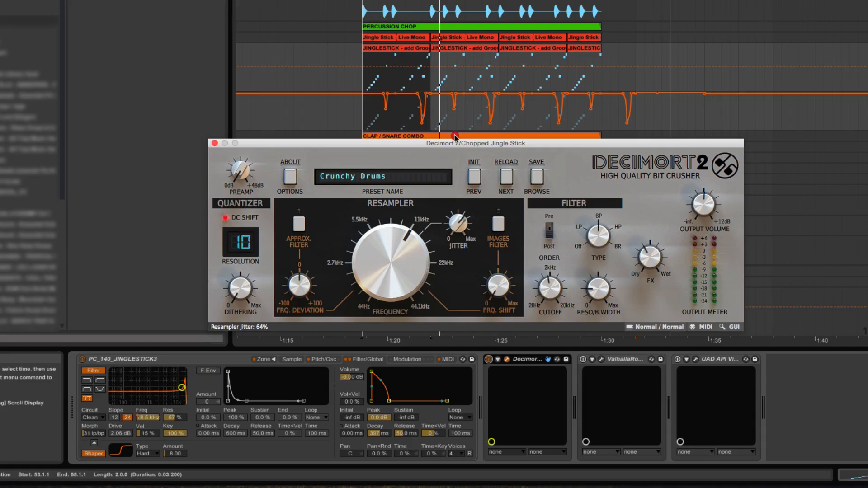
Set Decimort 2's quantizer resolution to 5 and preamp to about +6.4 dB, and adjust its FX dry/wet mix
{"action": "left_click_drag", "start_coordinate": [454, 138], "coordinate": [454, 141]}
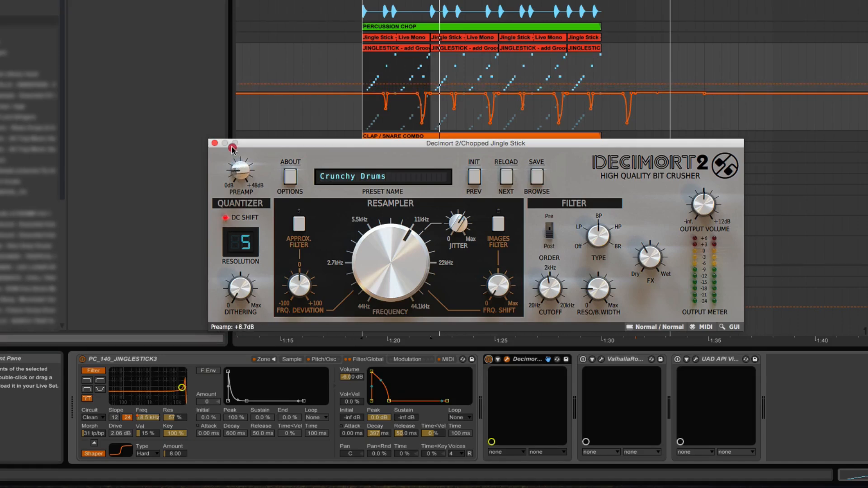
{"action": "left_click_drag", "start_coordinate": [231, 147], "coordinate": [231, 149]}
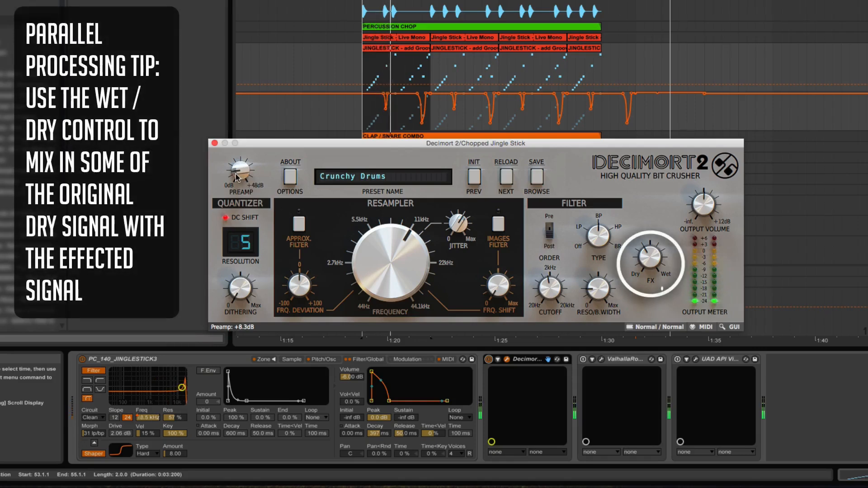
{"action": "mouse_move", "coordinate": [236, 177]}
{"action": "left_mouse_down"}
{"action": "mouse_move", "coordinate": [236, 187]}
{"action": "mouse_move", "coordinate": [235, 180]}
{"action": "left_mouse_up"}
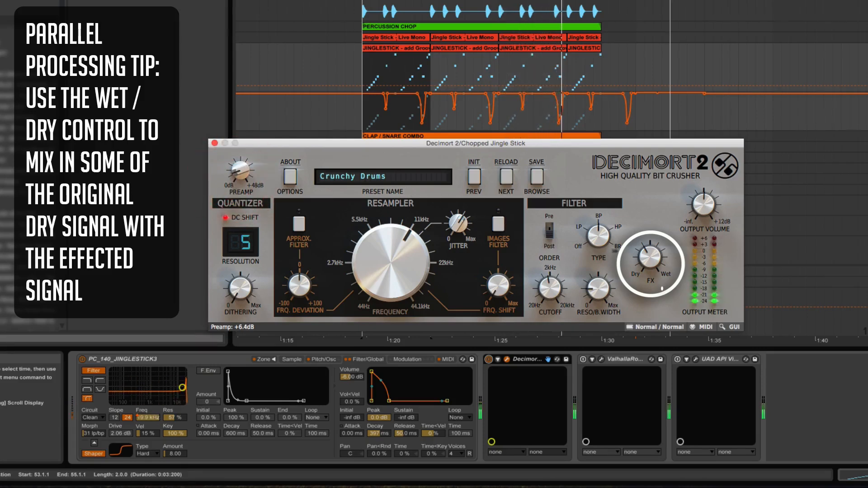
{"action": "left_click_drag", "start_coordinate": [643, 257], "coordinate": [631, 273]}
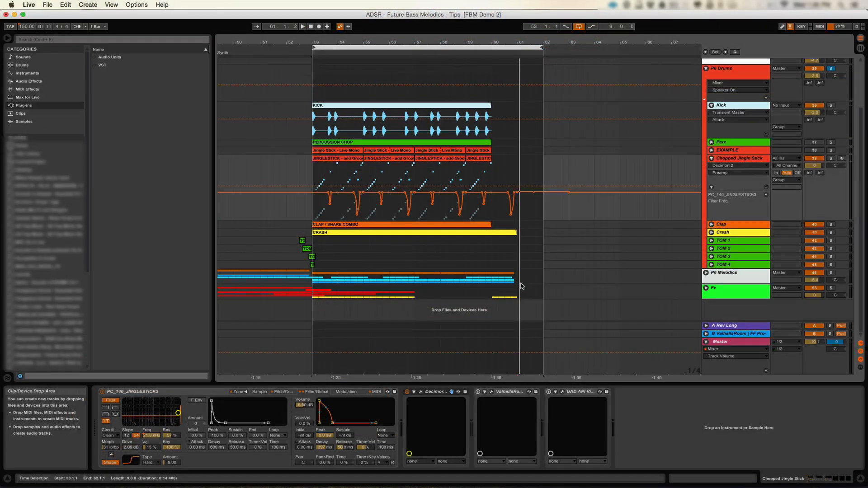
Activate ValhallaRoom and the UAD API Vision Channel Strip, check the strip's settings, and select the loop range from bar 53 to 62
{"action": "left_click", "coordinate": [479, 392]}
{"action": "left_click", "coordinate": [492, 392]}
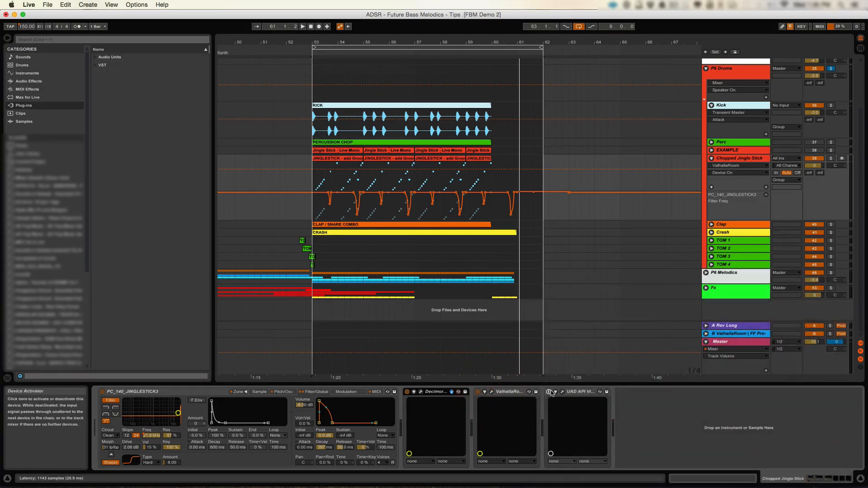
{"action": "left_click", "coordinate": [562, 392]}
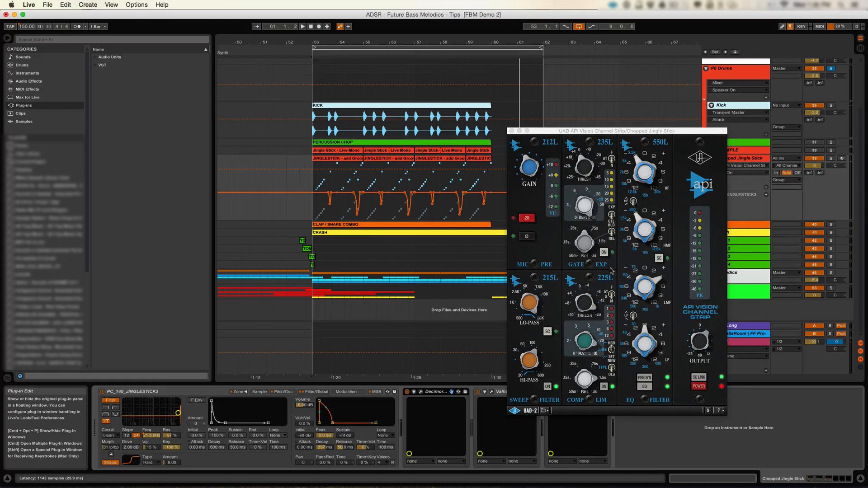
{"action": "left_click", "coordinate": [511, 132]}
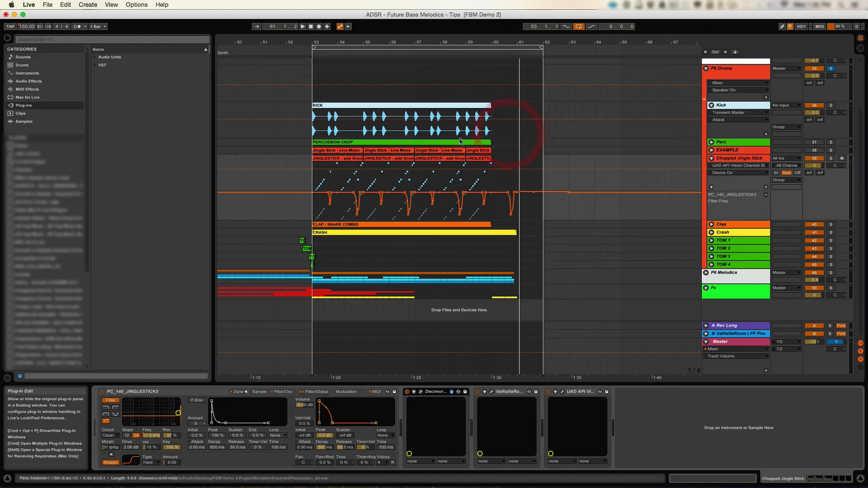
{"action": "left_click", "coordinate": [421, 47]}
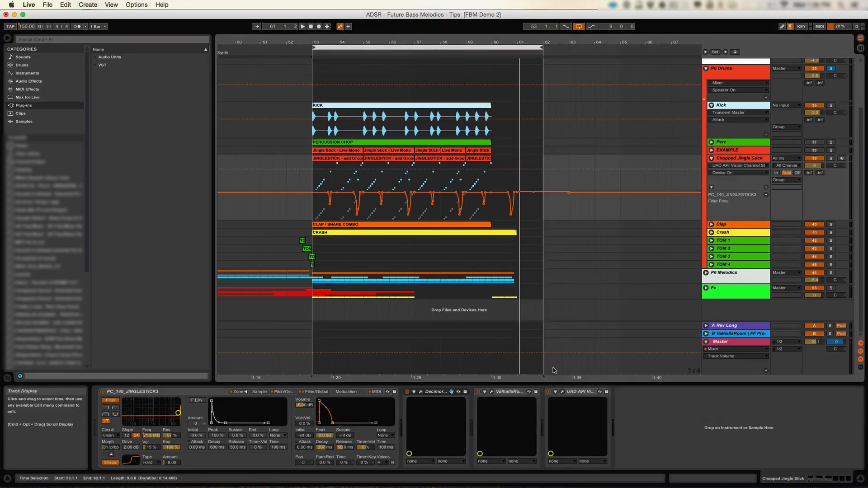
Play the loop and check ValhallaRoom's reverb settings on the Chopped Jingle Stick track
{"action": "key", "text": "space"}
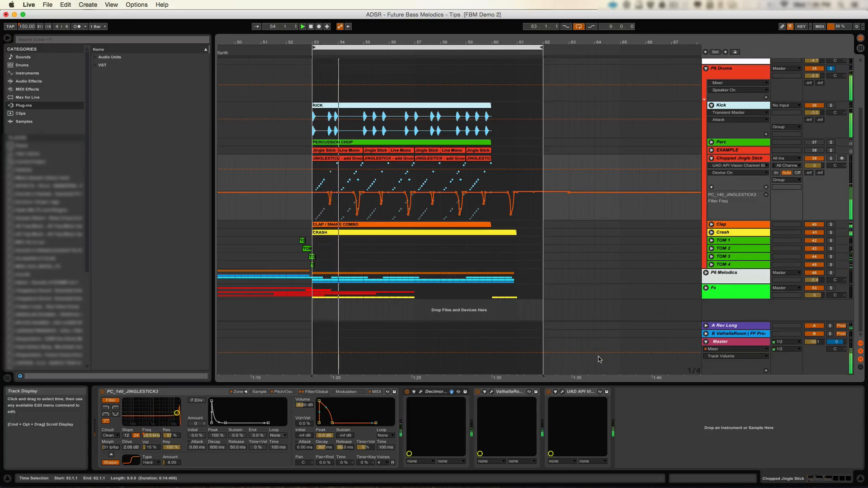
{"action": "left_click", "coordinate": [491, 392]}
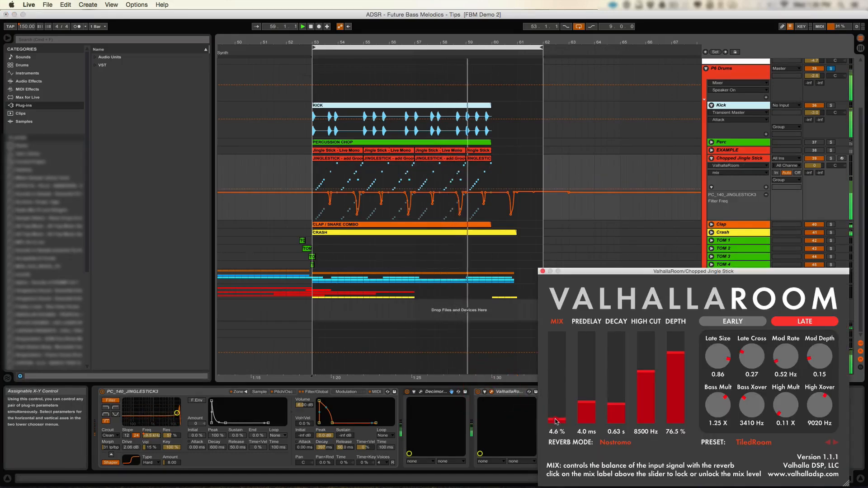
{"action": "left_click", "coordinate": [543, 271]}
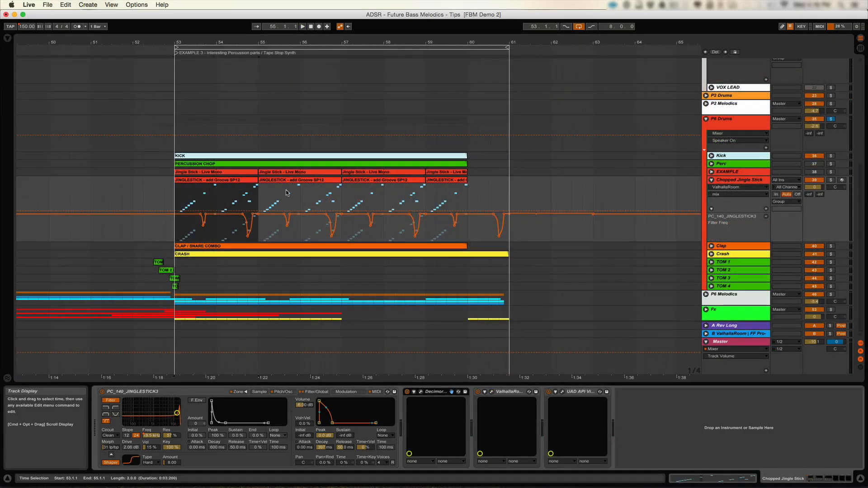
Open the first JINGLESTICK clip on the Chopped Jingle Stick track to show its MIDI notes
{"action": "left_click", "coordinate": [240, 186]}
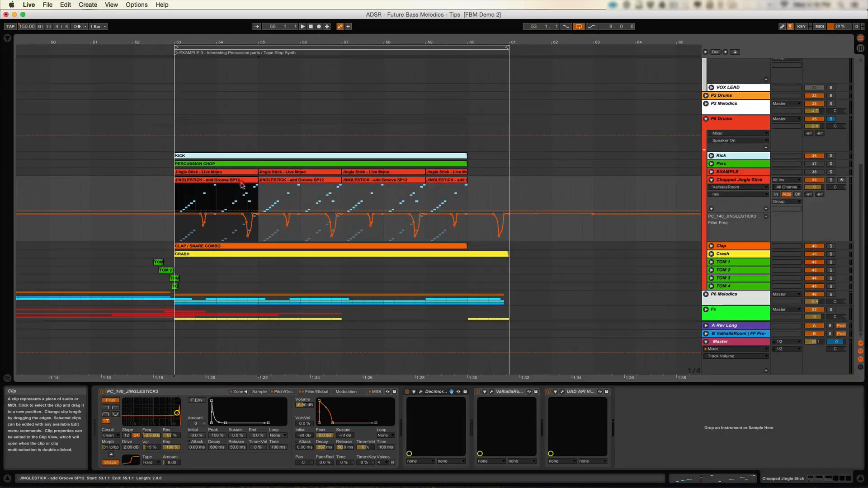
{"action": "double_click", "coordinate": [242, 185]}
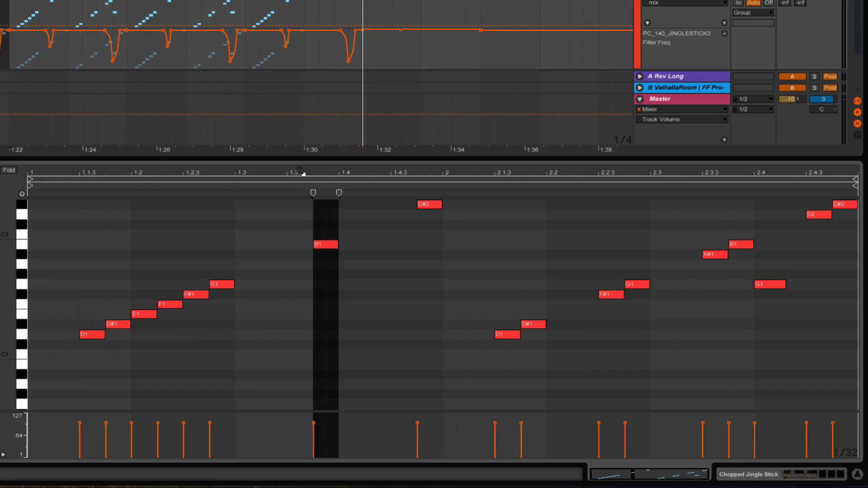
{"action": "mouse_move", "coordinate": [302, 173]}
{"action": "left_mouse_down"}
{"action": "mouse_move", "coordinate": [290, 177]}
{"action": "mouse_move", "coordinate": [299, 173]}
{"action": "left_mouse_up"}
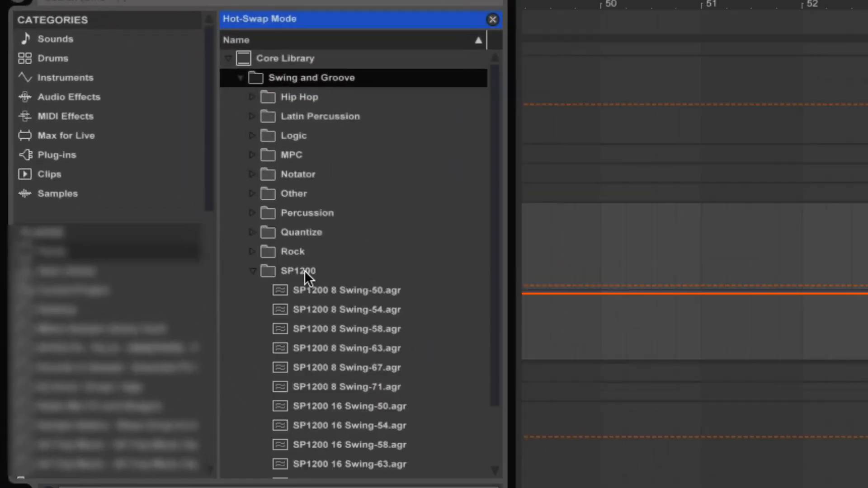
Load the SP1200 16 Swing-50 groove from the SP1200 folder of Swing and Groove, and leave Hot-Swap Mode
{"action": "left_click", "coordinate": [202, 214]}
{"action": "scroll", "coordinate": [360, 304], "scroll_direction": "down", "scroll_amount": 3}
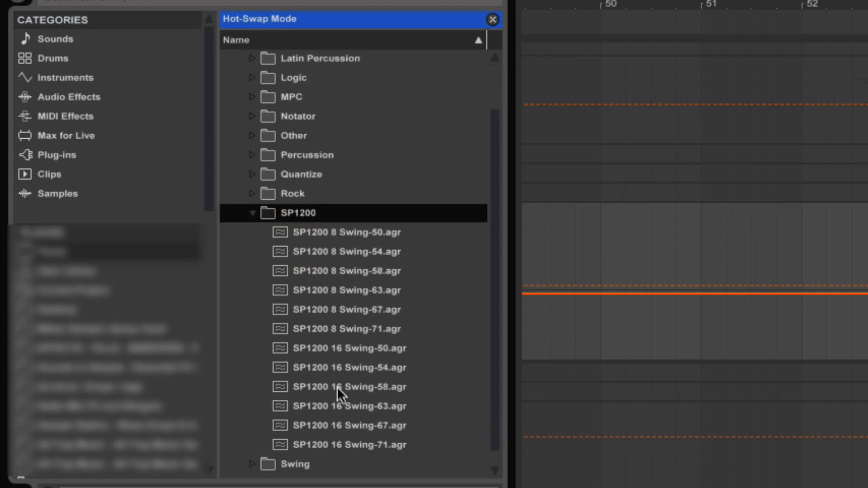
{"action": "left_click", "coordinate": [339, 387]}
{"action": "left_click", "coordinate": [338, 350]}
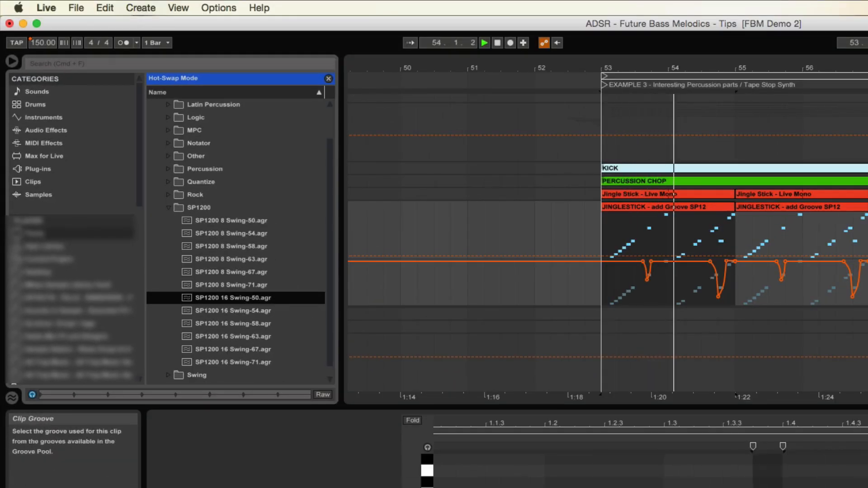
{"action": "key", "text": "Escape"}
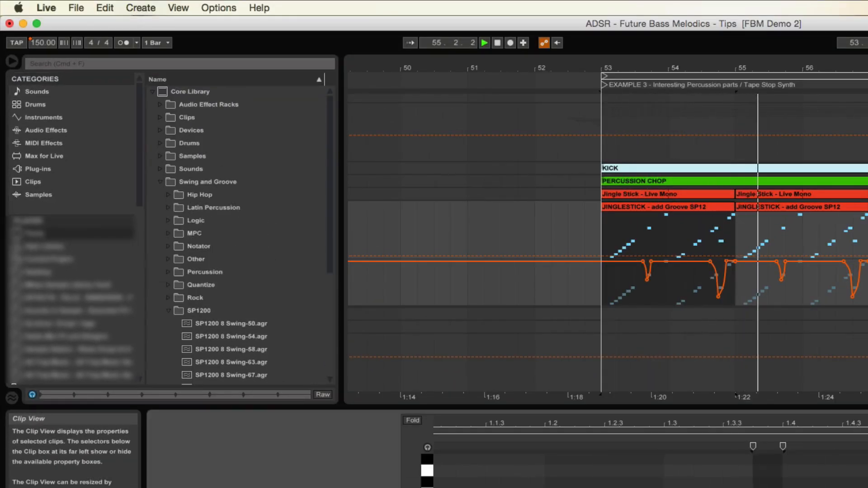
Assign the loaded SP1200 16 Swing-50 groove to the first JINGLESTICK clip
{"action": "scroll", "coordinate": [242, 354], "scroll_direction": "down", "scroll_amount": 5}
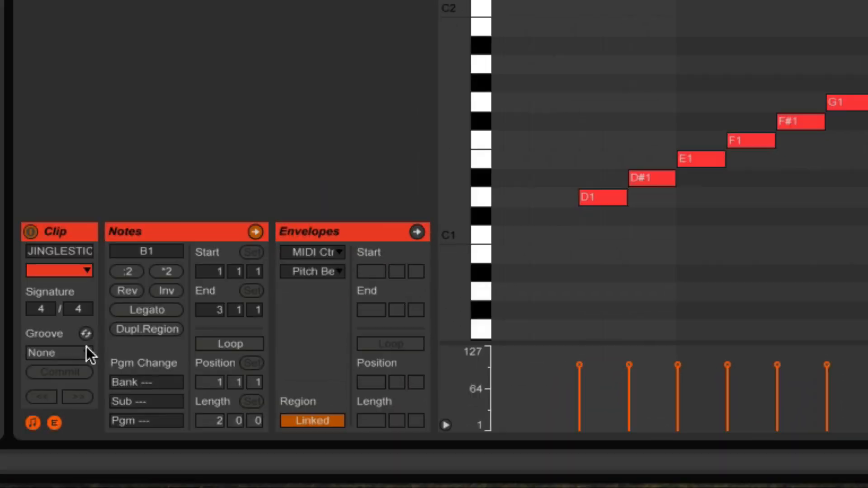
{"action": "left_click", "coordinate": [85, 351]}
{"action": "left_click", "coordinate": [80, 382]}
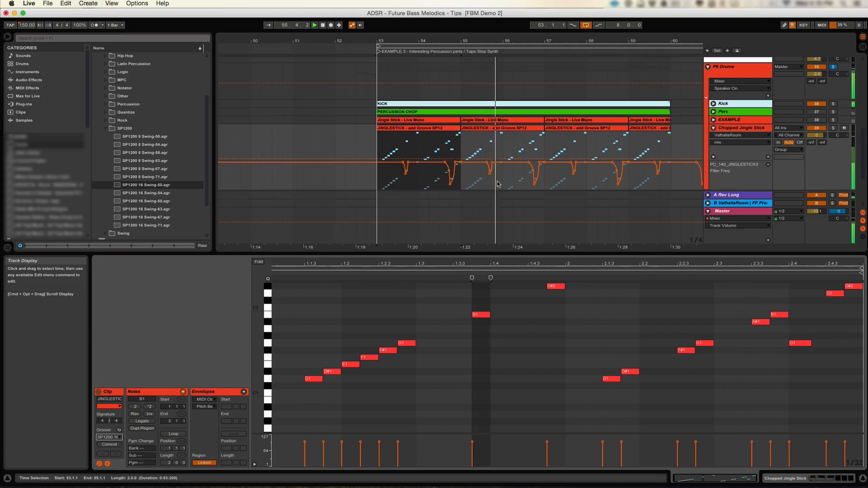
Stop playback, select the first JINGLESTICK clip, and audition it with the SP1200 groove applied
{"action": "key", "text": "space"}
{"action": "left_click", "coordinate": [425, 130]}
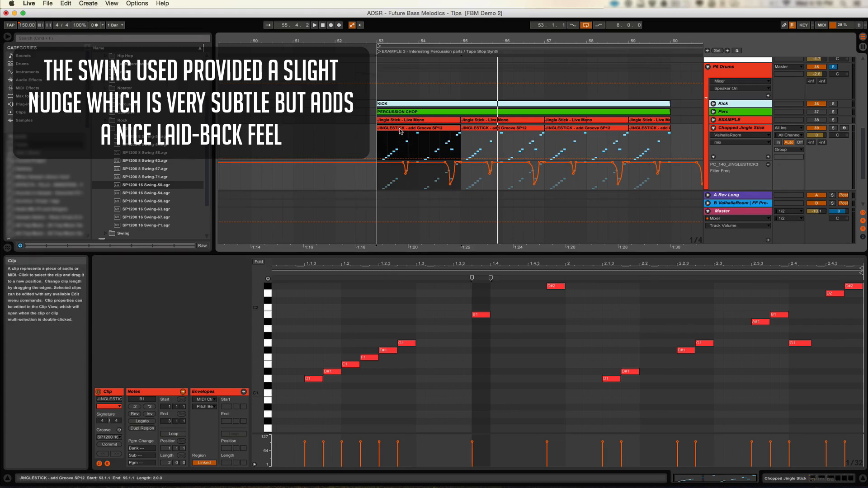
{"action": "key", "text": "space"}
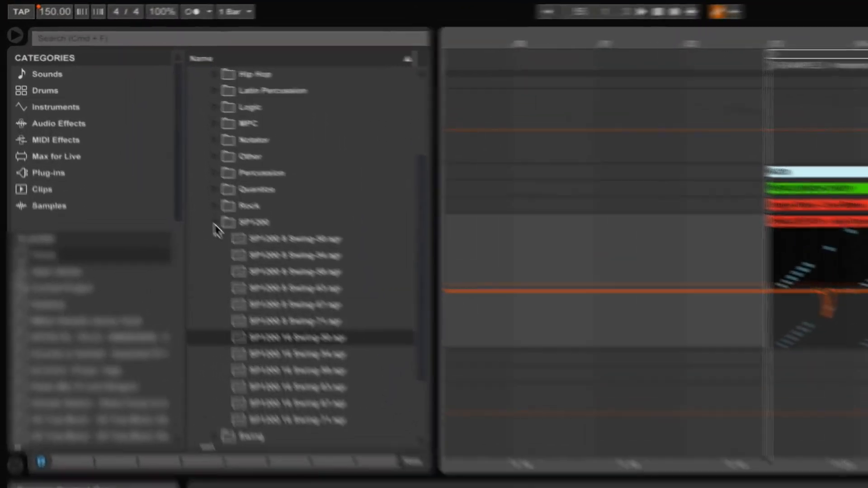
Look over the groove folders in Swing and Groove, and reopen SP1200 to view its swing files
{"action": "left_click", "coordinate": [106, 129]}
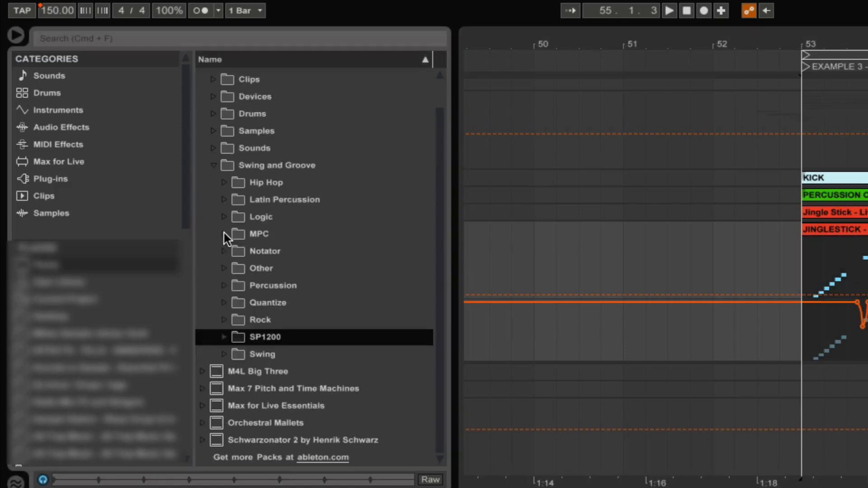
{"action": "left_click", "coordinate": [224, 182]}
{"action": "left_click", "coordinate": [224, 182]}
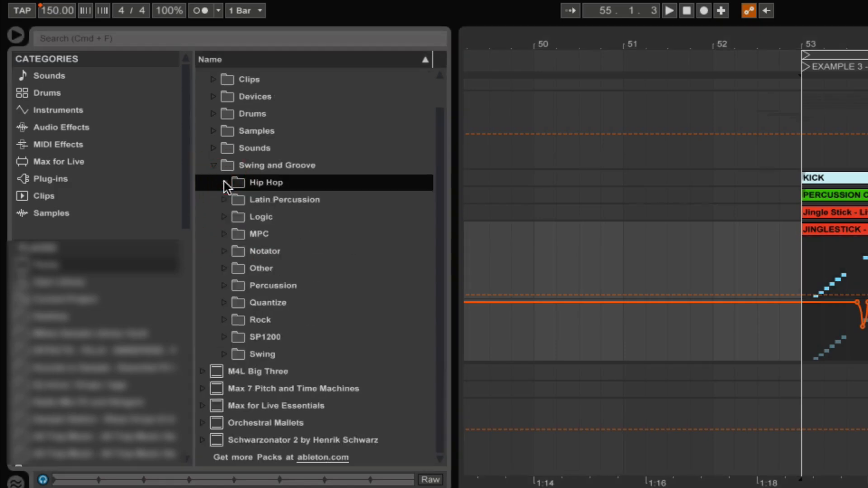
{"action": "left_click", "coordinate": [225, 338]}
{"action": "scroll", "coordinate": [284, 316], "scroll_direction": "down", "scroll_amount": 5}
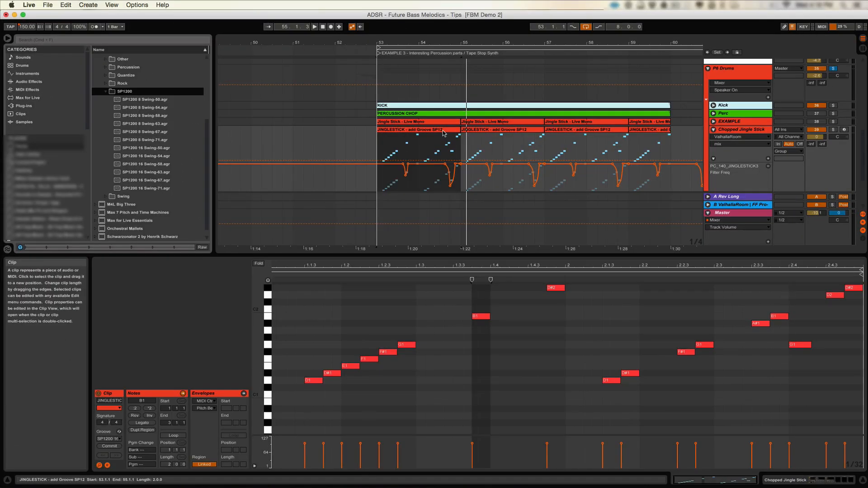
Select the loop range from bar 53 to 61, play it back, and collapse the SP1200 folder
{"action": "left_click_drag", "start_coordinate": [443, 133], "coordinate": [656, 136]}
{"action": "left_click_drag", "start_coordinate": [664, 44], "coordinate": [611, 45]}
{"action": "left_click_drag", "start_coordinate": [662, 130], "coordinate": [628, 131]}
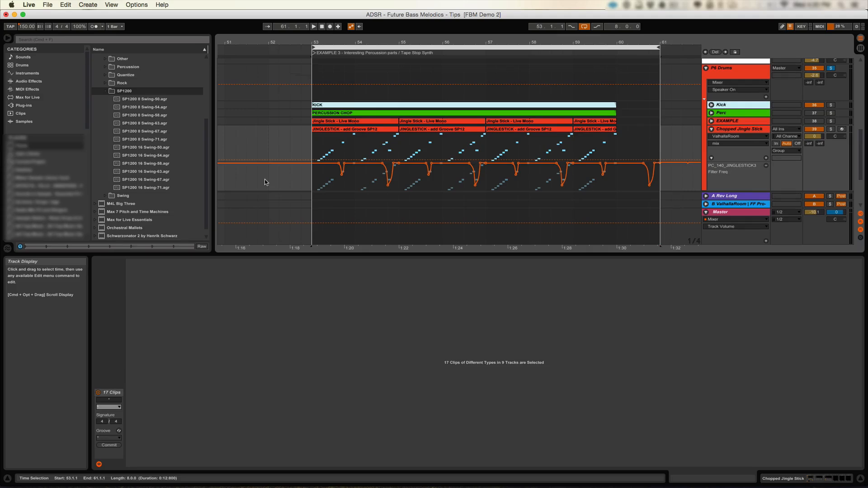
{"action": "key", "text": "space"}
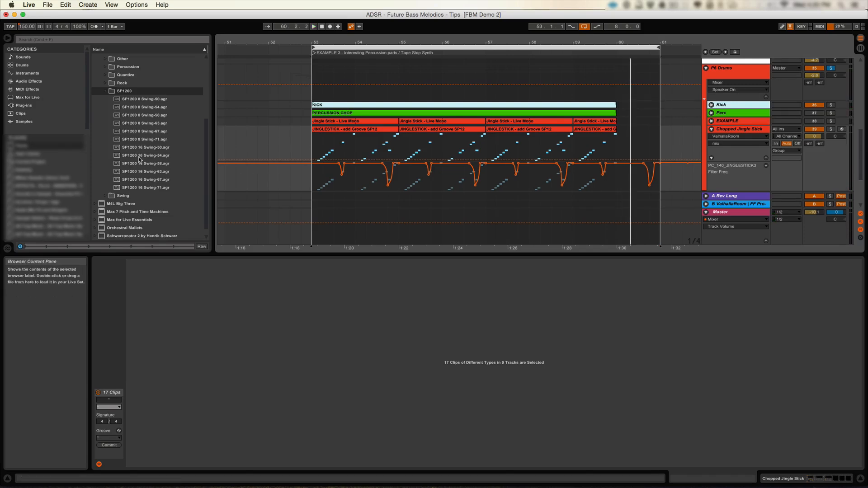
{"action": "left_click", "coordinate": [106, 91]}
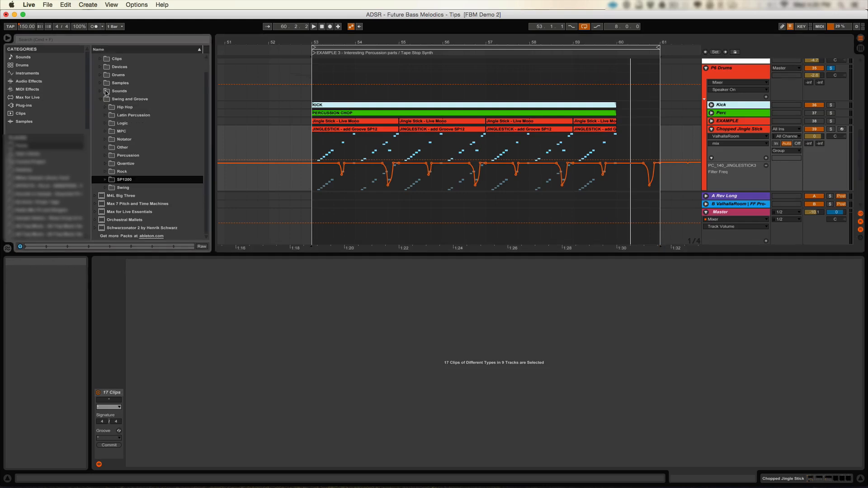